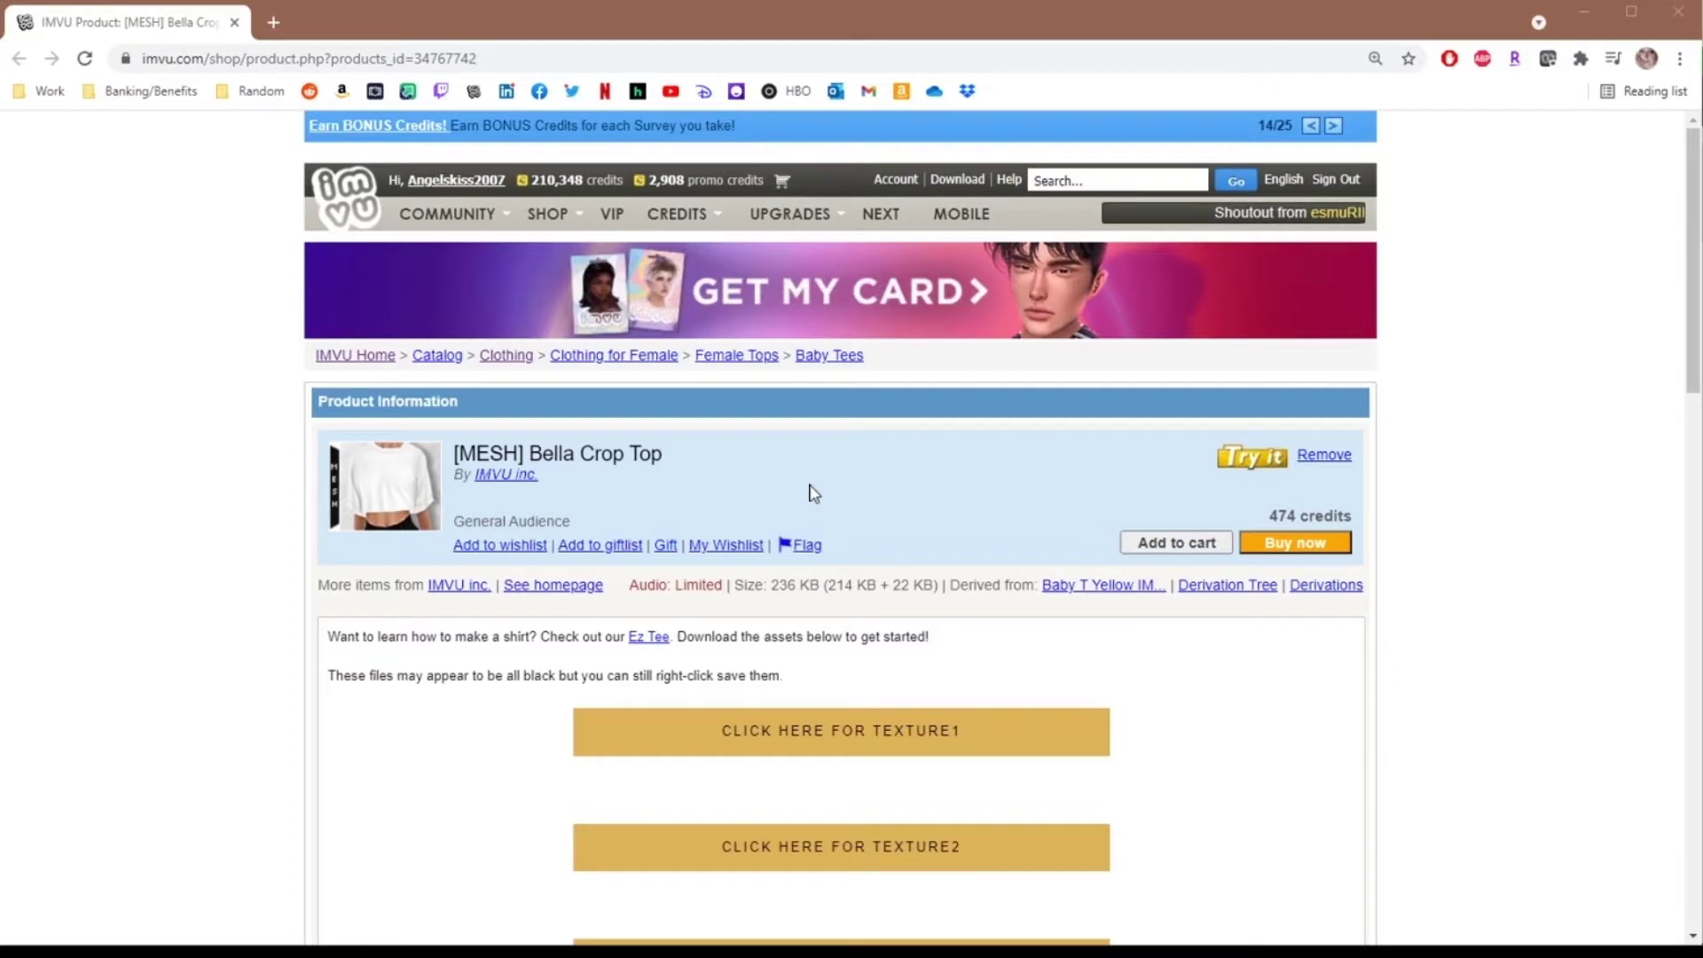
# Step: Scroll the [MESH] Bella Crop Top page down to its TEXTURE and UV download buttons
pyautogui.scroll(-2, 864, 536)
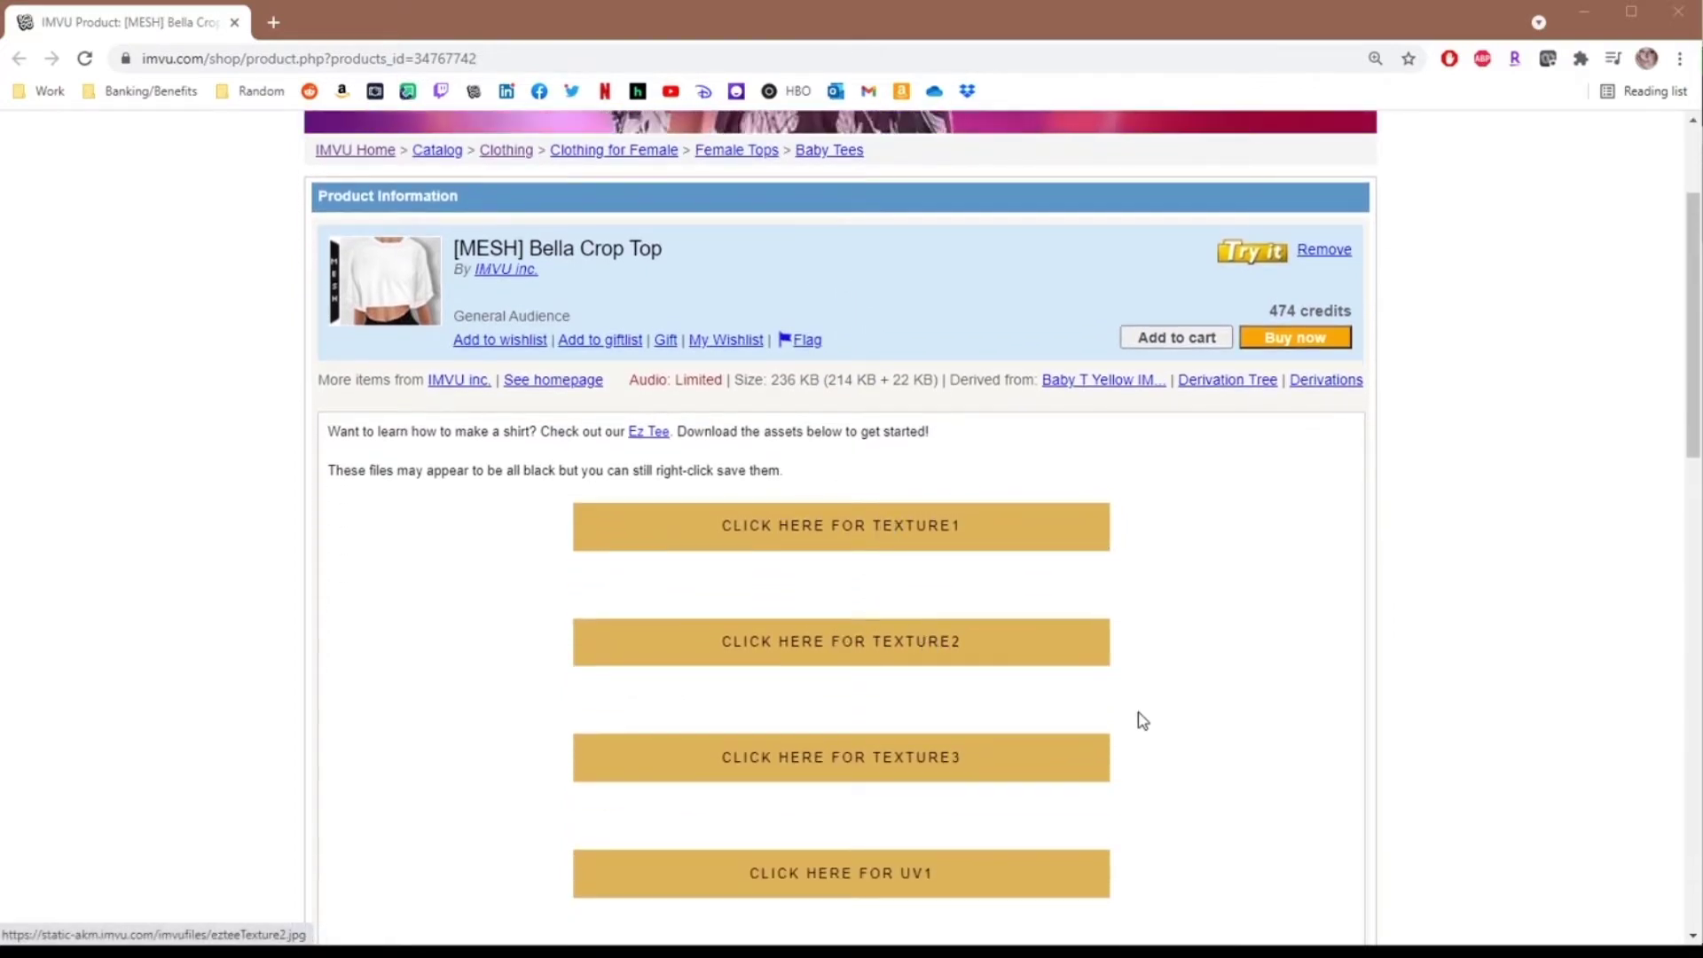
pyautogui.scroll(-2, 928, 763)
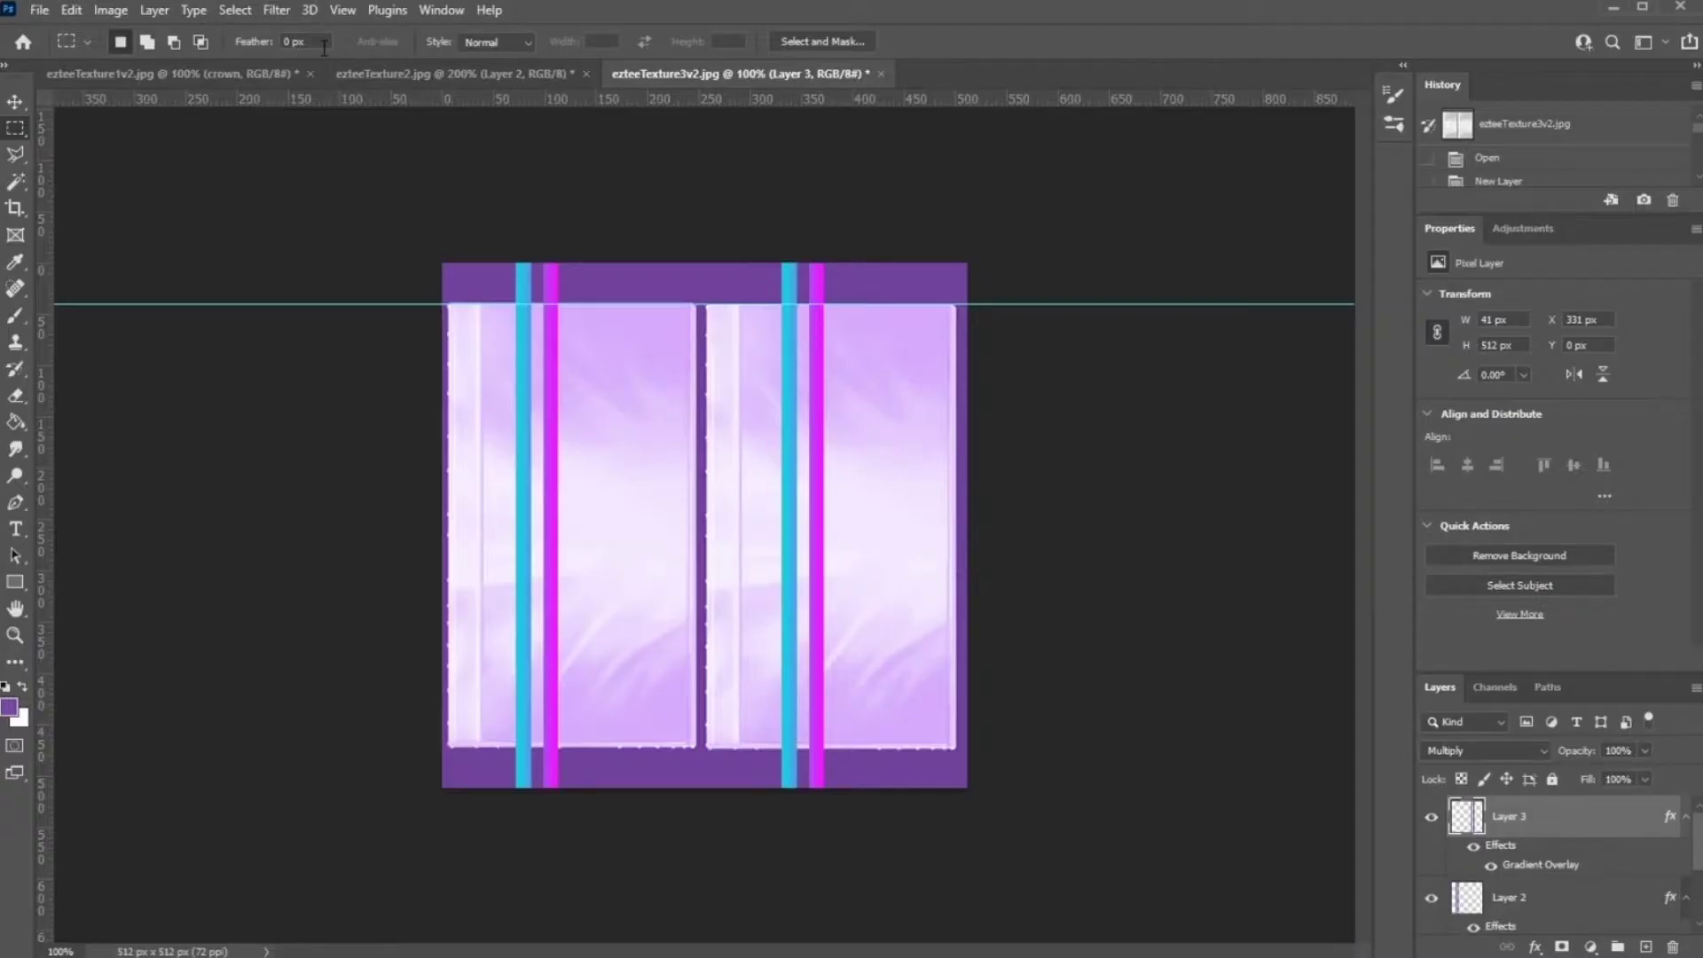
pyautogui.click(407, 75)
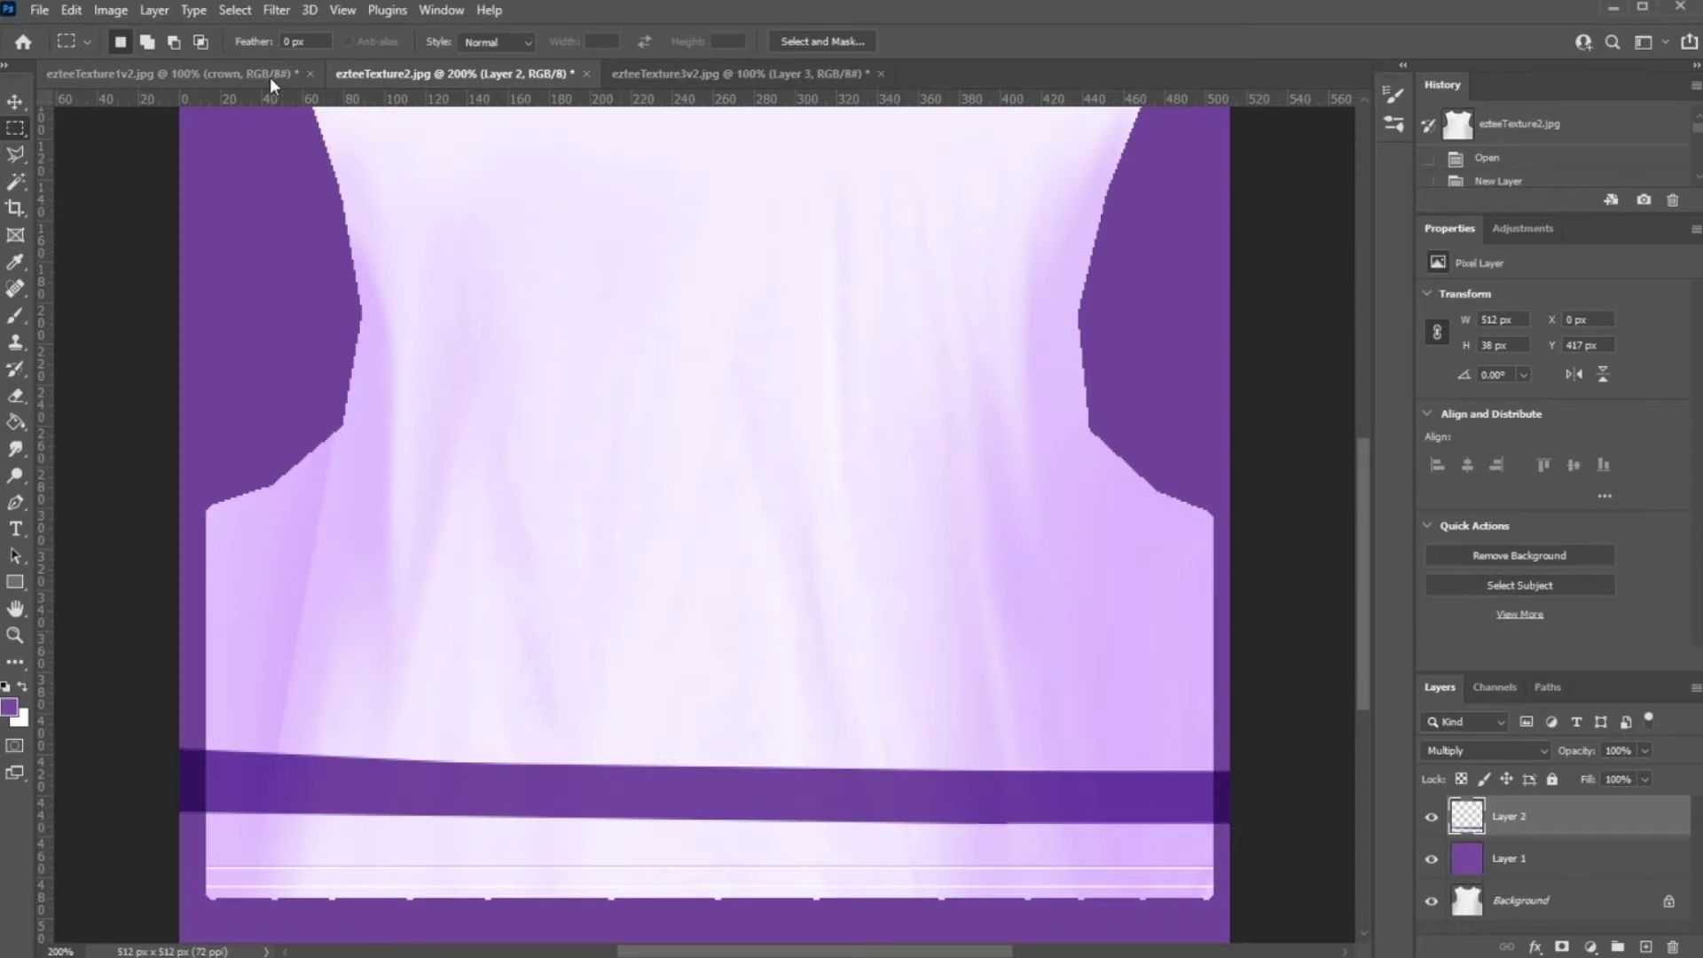
pyautogui.click(227, 77)
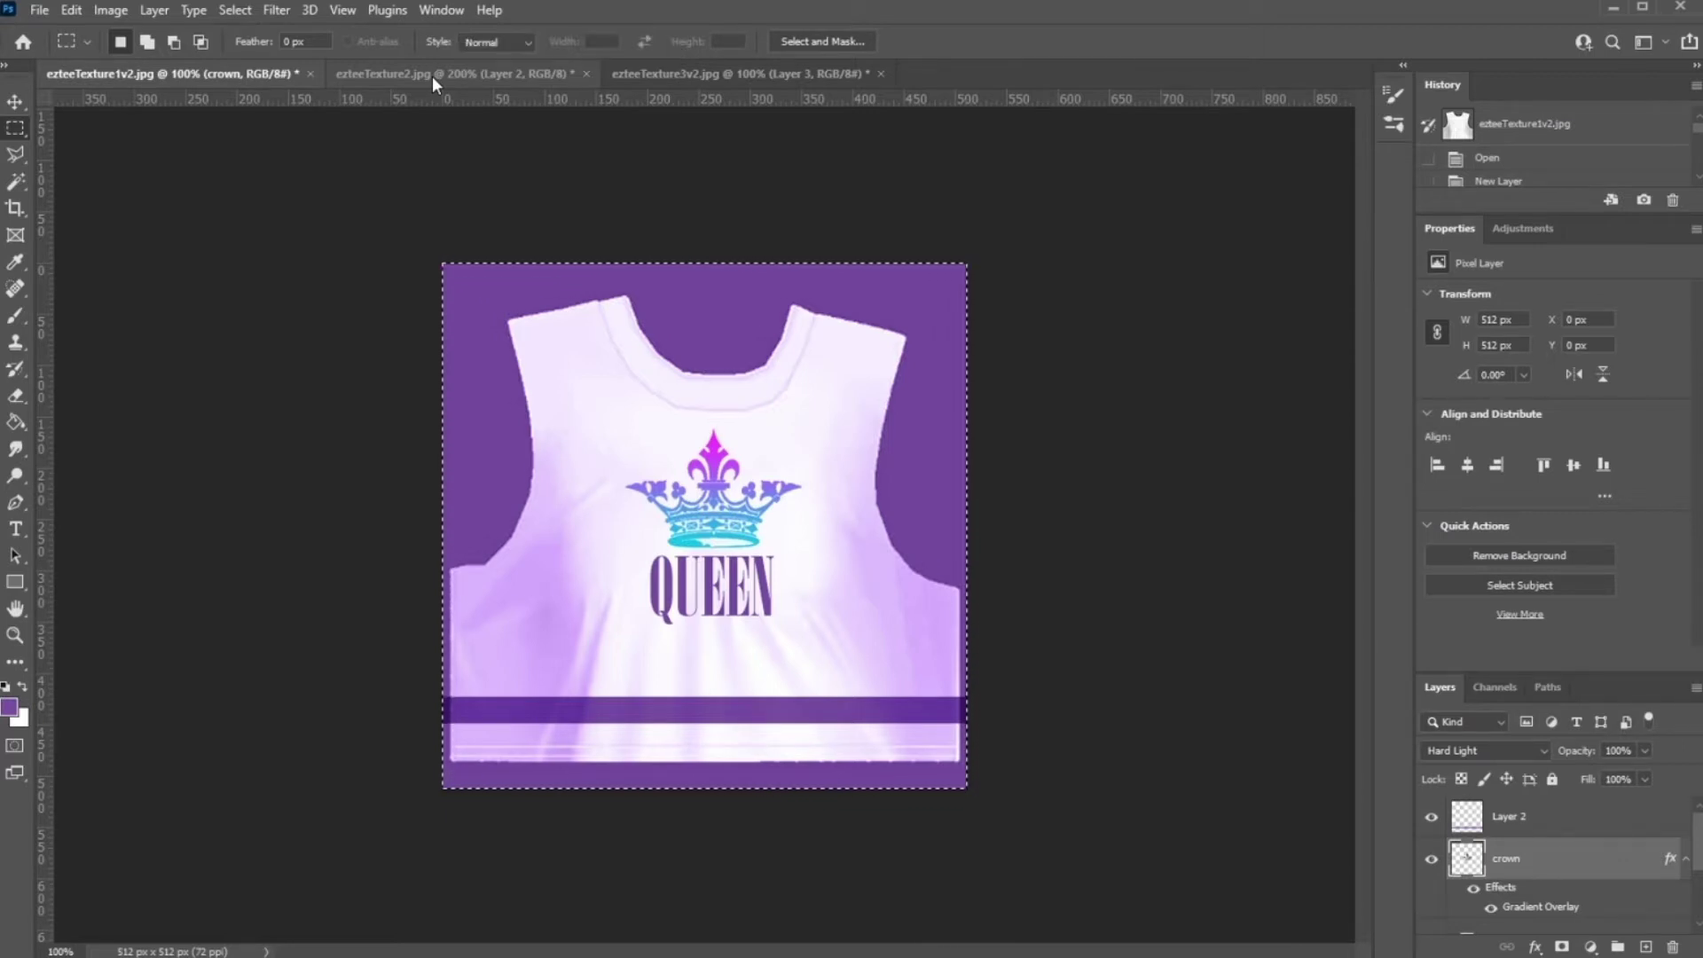
pyautogui.click(741, 73)
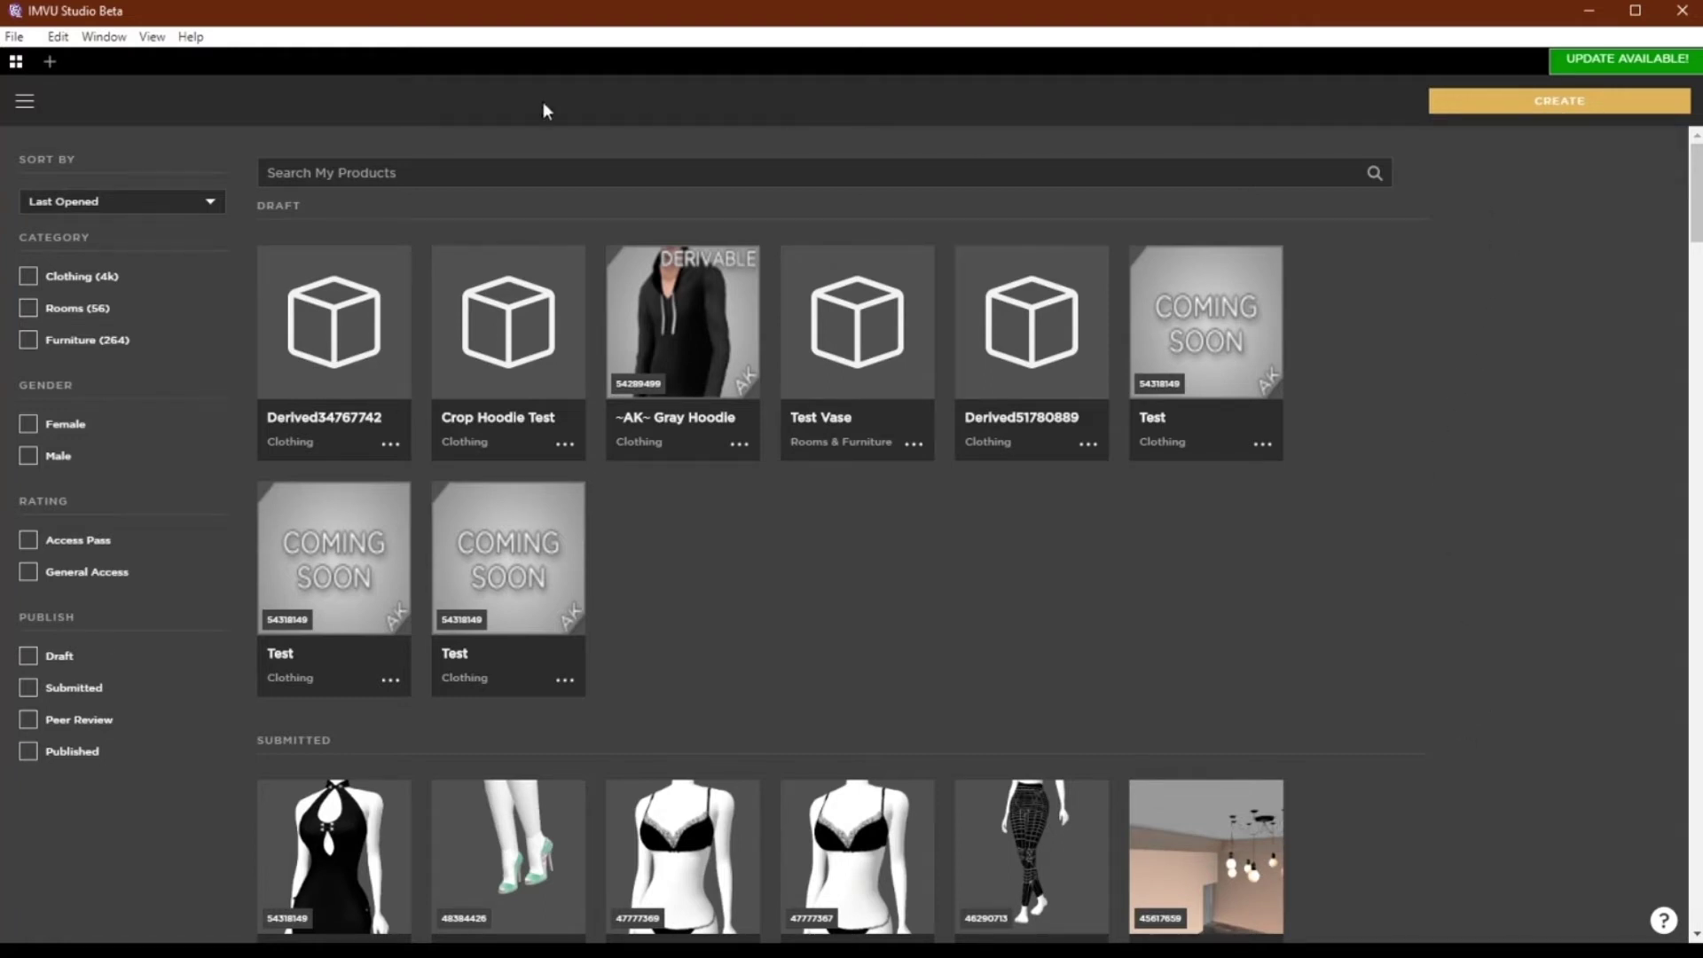
# Step: Start a new derived product searching by PID, and select the Bella Crop Top's ID in Chrome's address bar
pyautogui.click(49, 62)
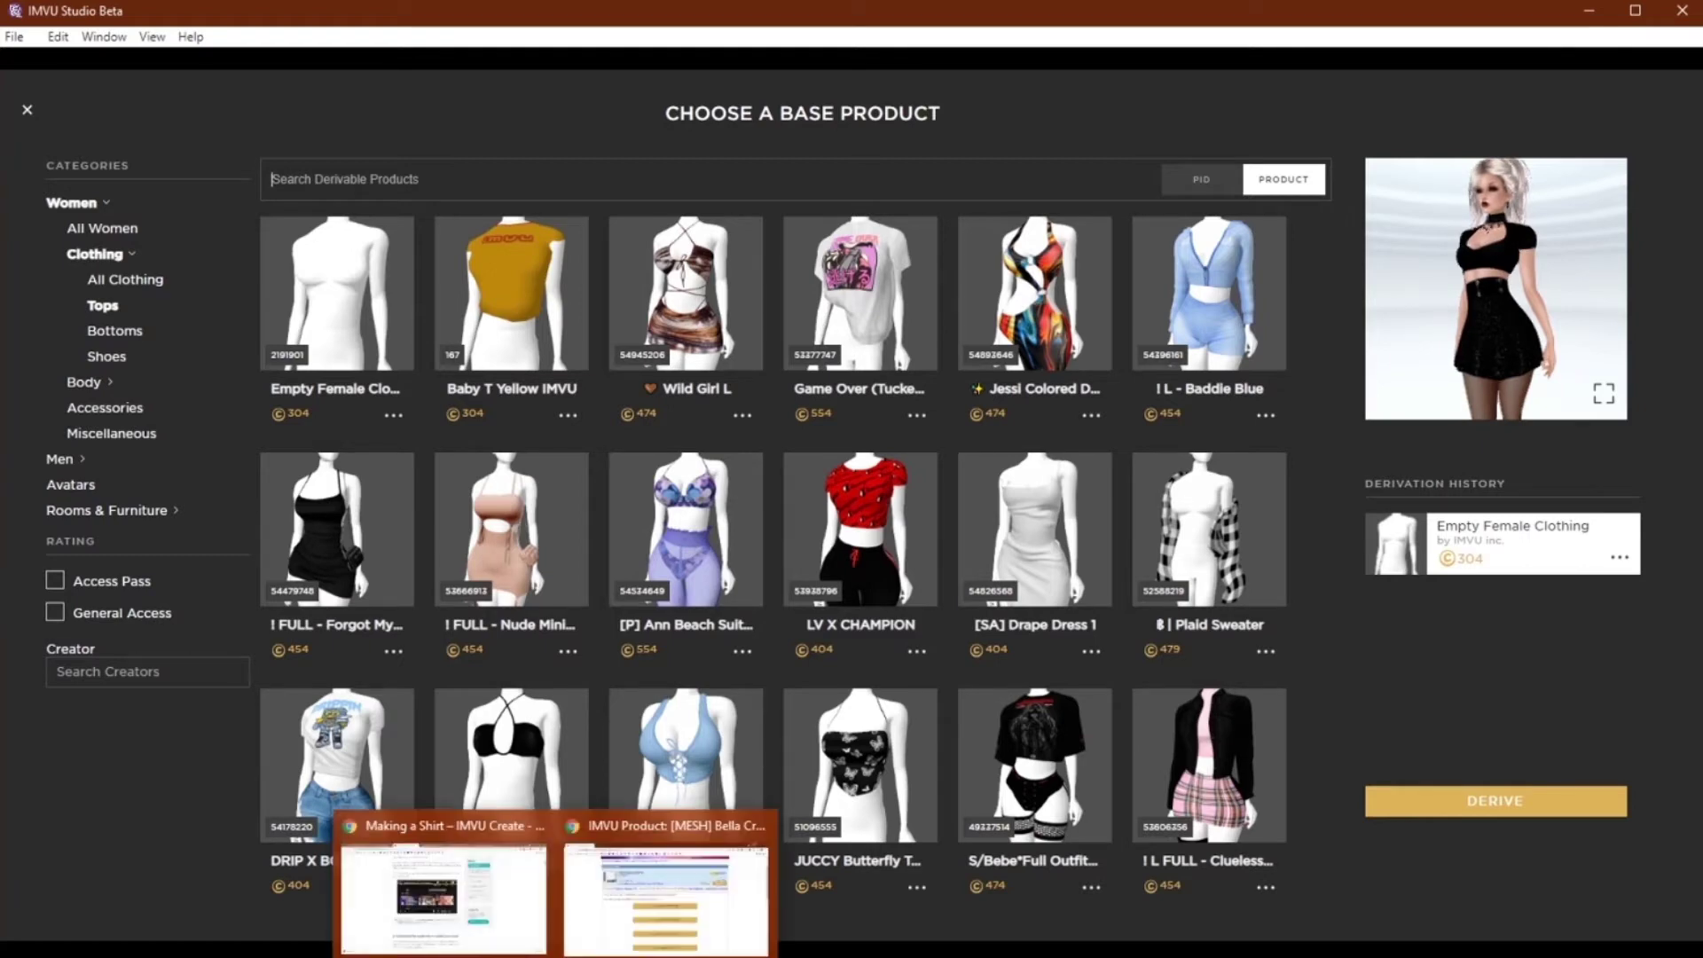
pyautogui.click(1199, 180)
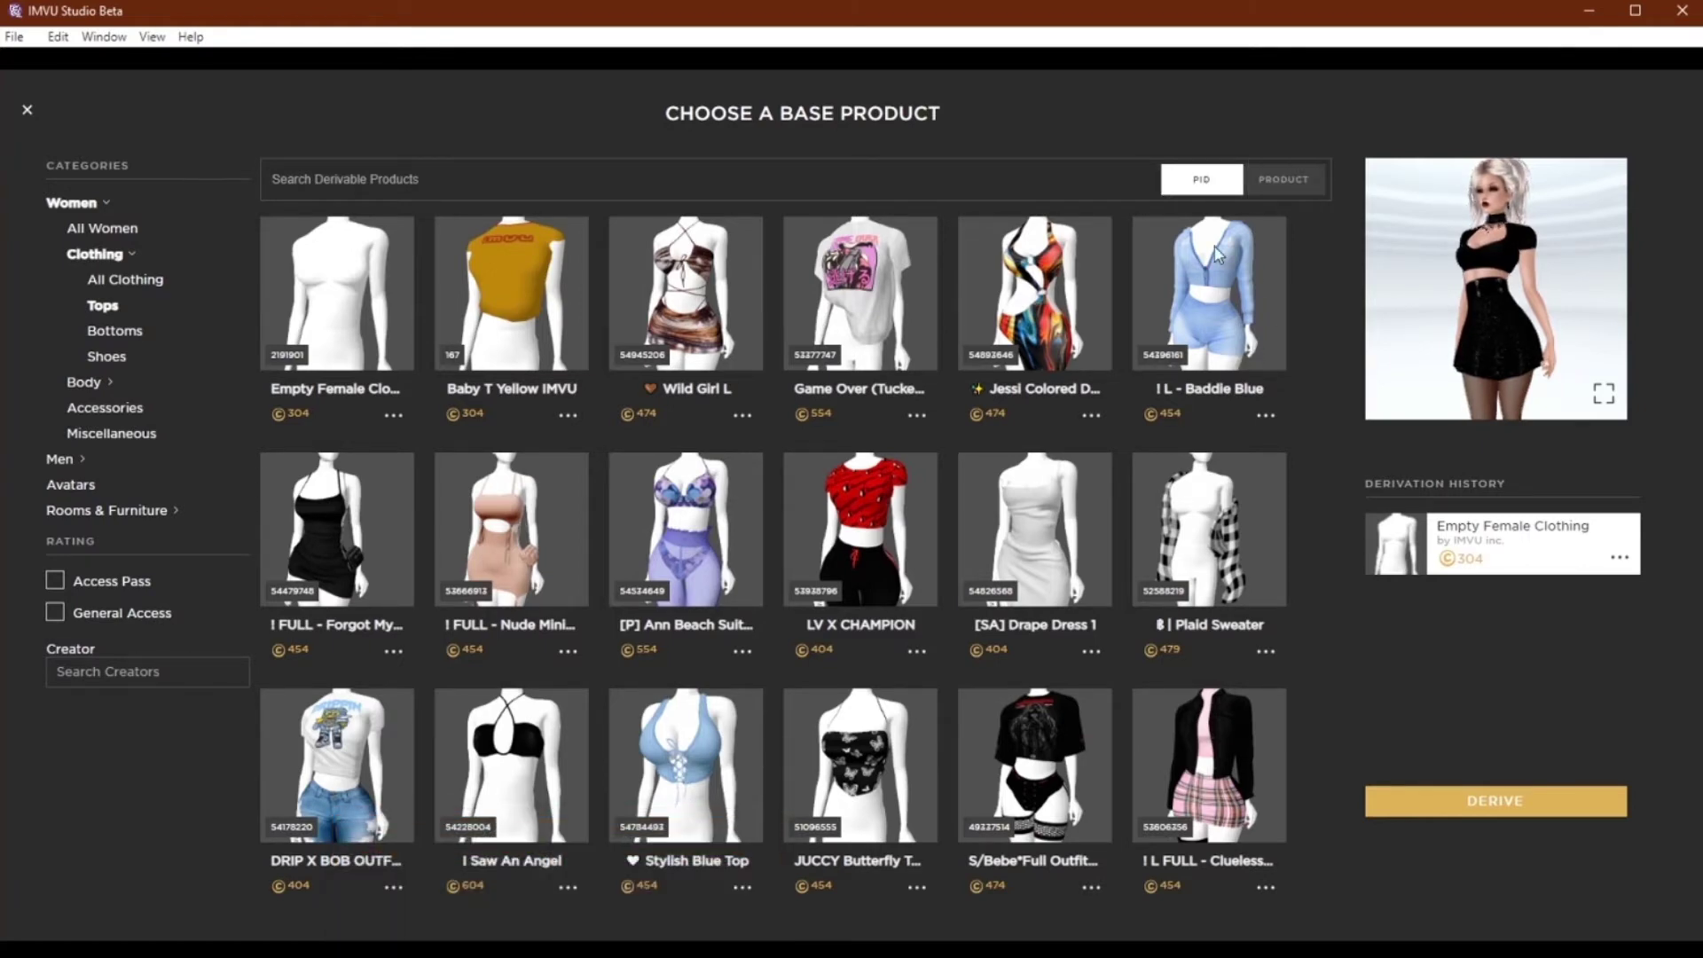
pyautogui.hotkey('alt', 'Tab')
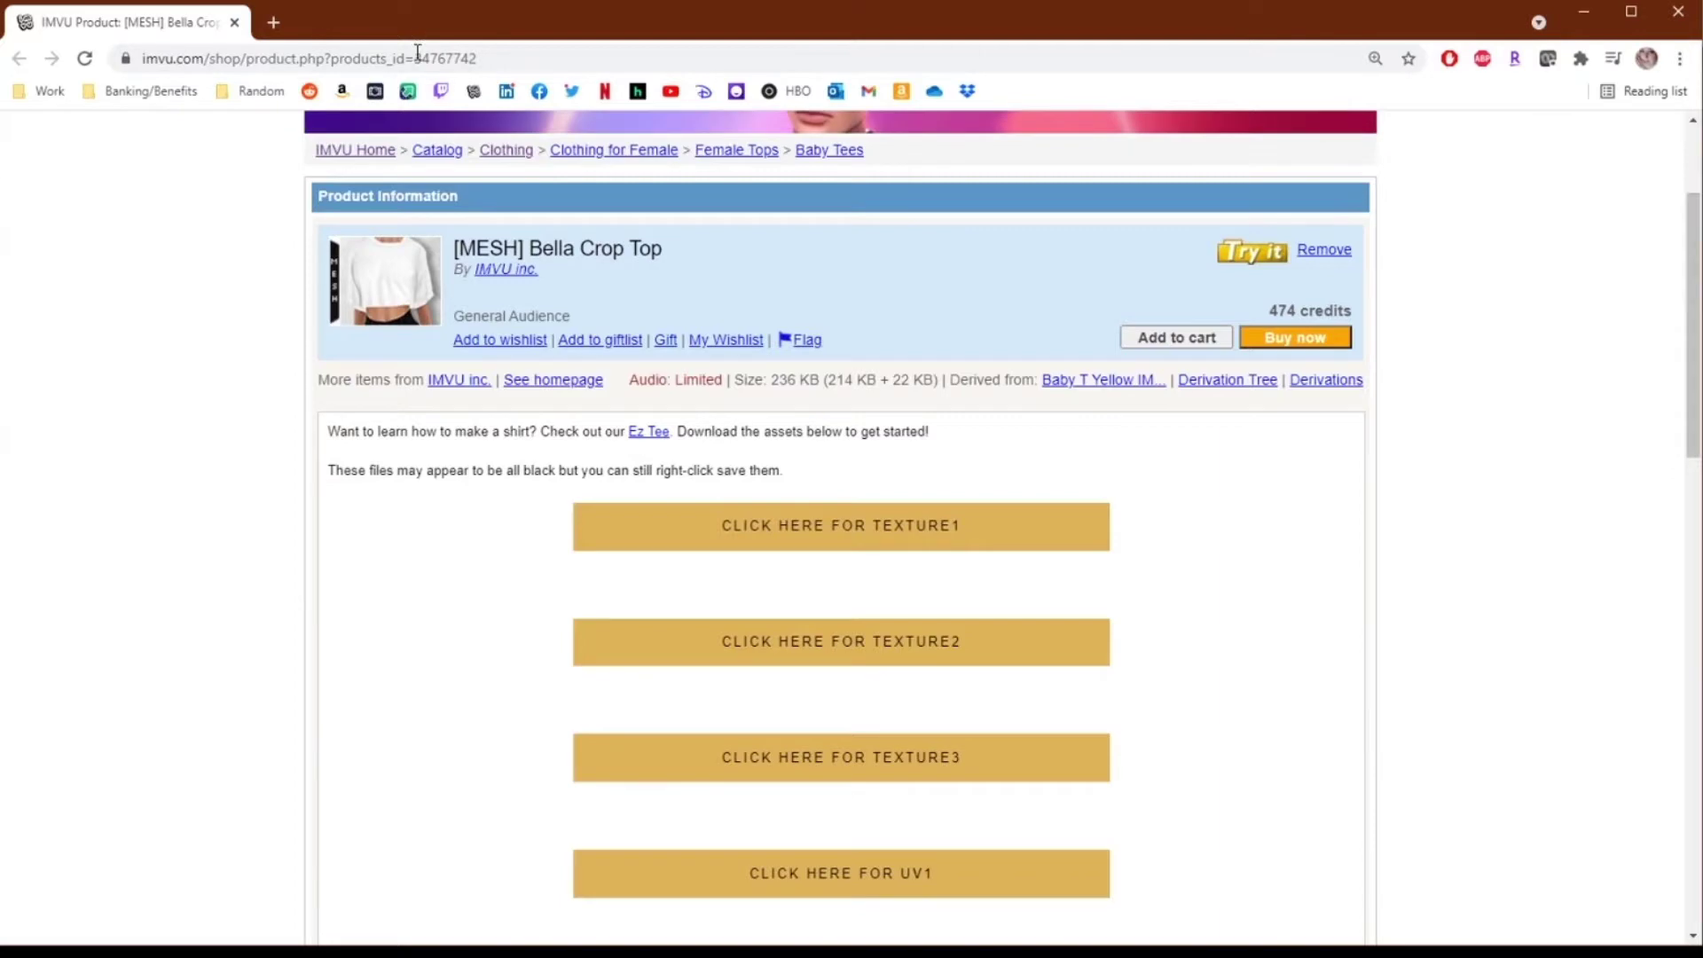
pyautogui.doubleClick(526, 58)
pyautogui.click(387, 599)
pyautogui.scroll(-10, 510, 617)
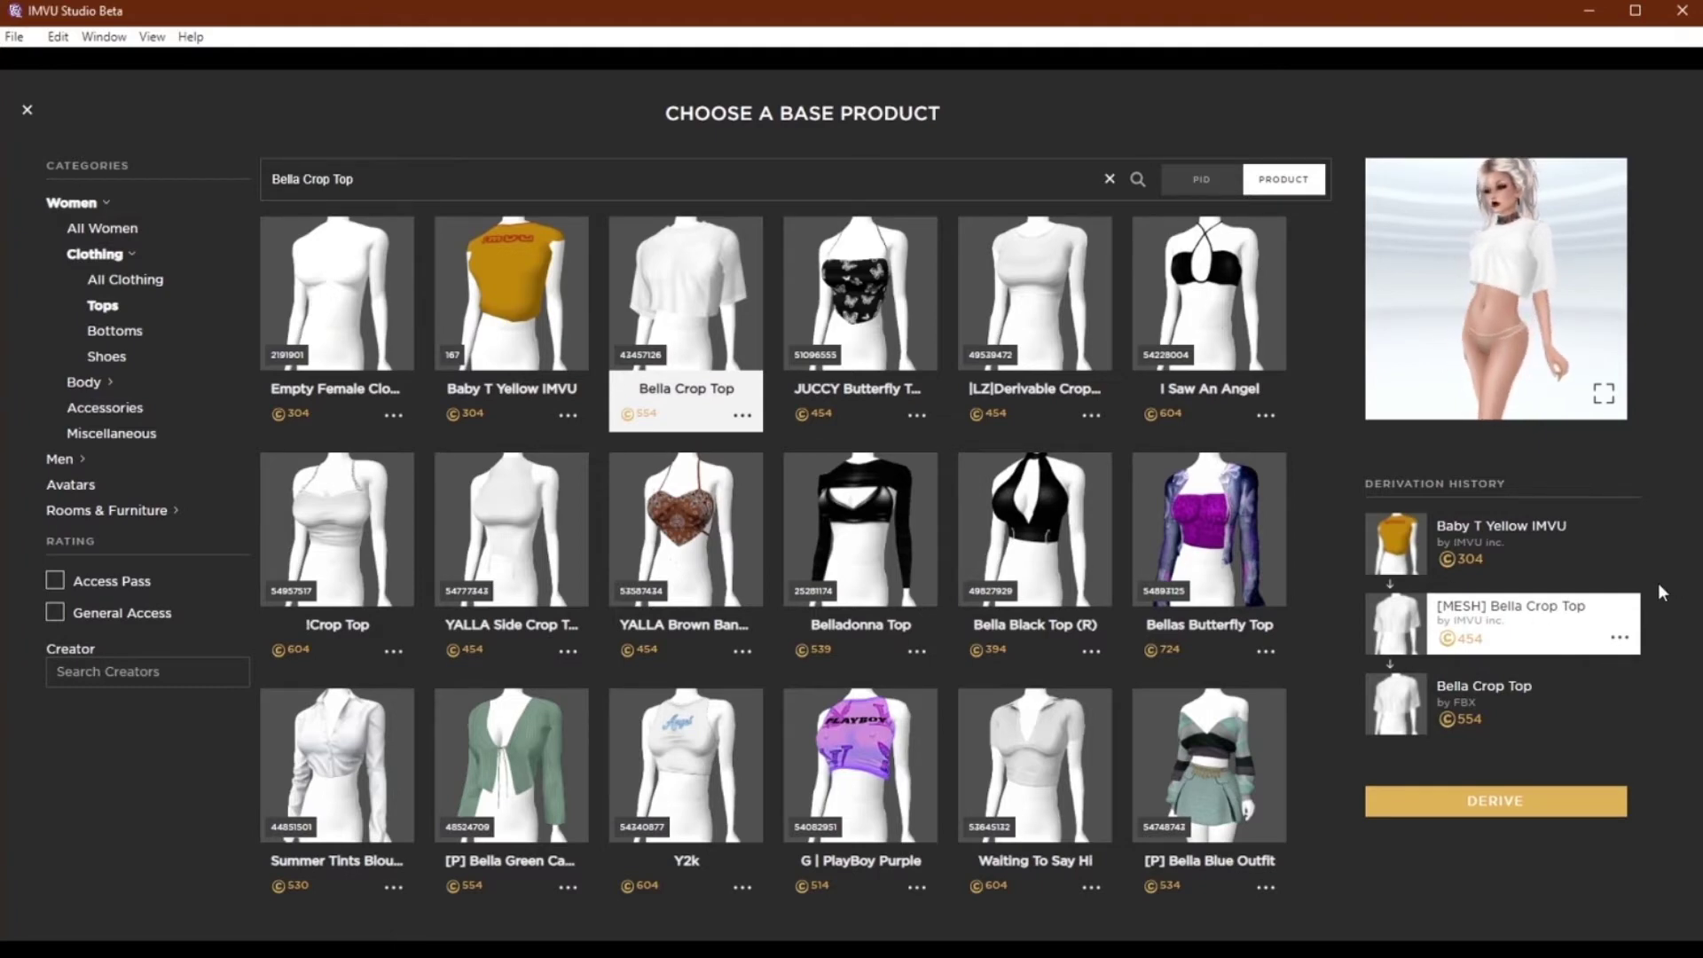
# Step: Derive a new project from the selected Bella Crop Top in the Choose a Base Product grid
pyautogui.click(1529, 800)
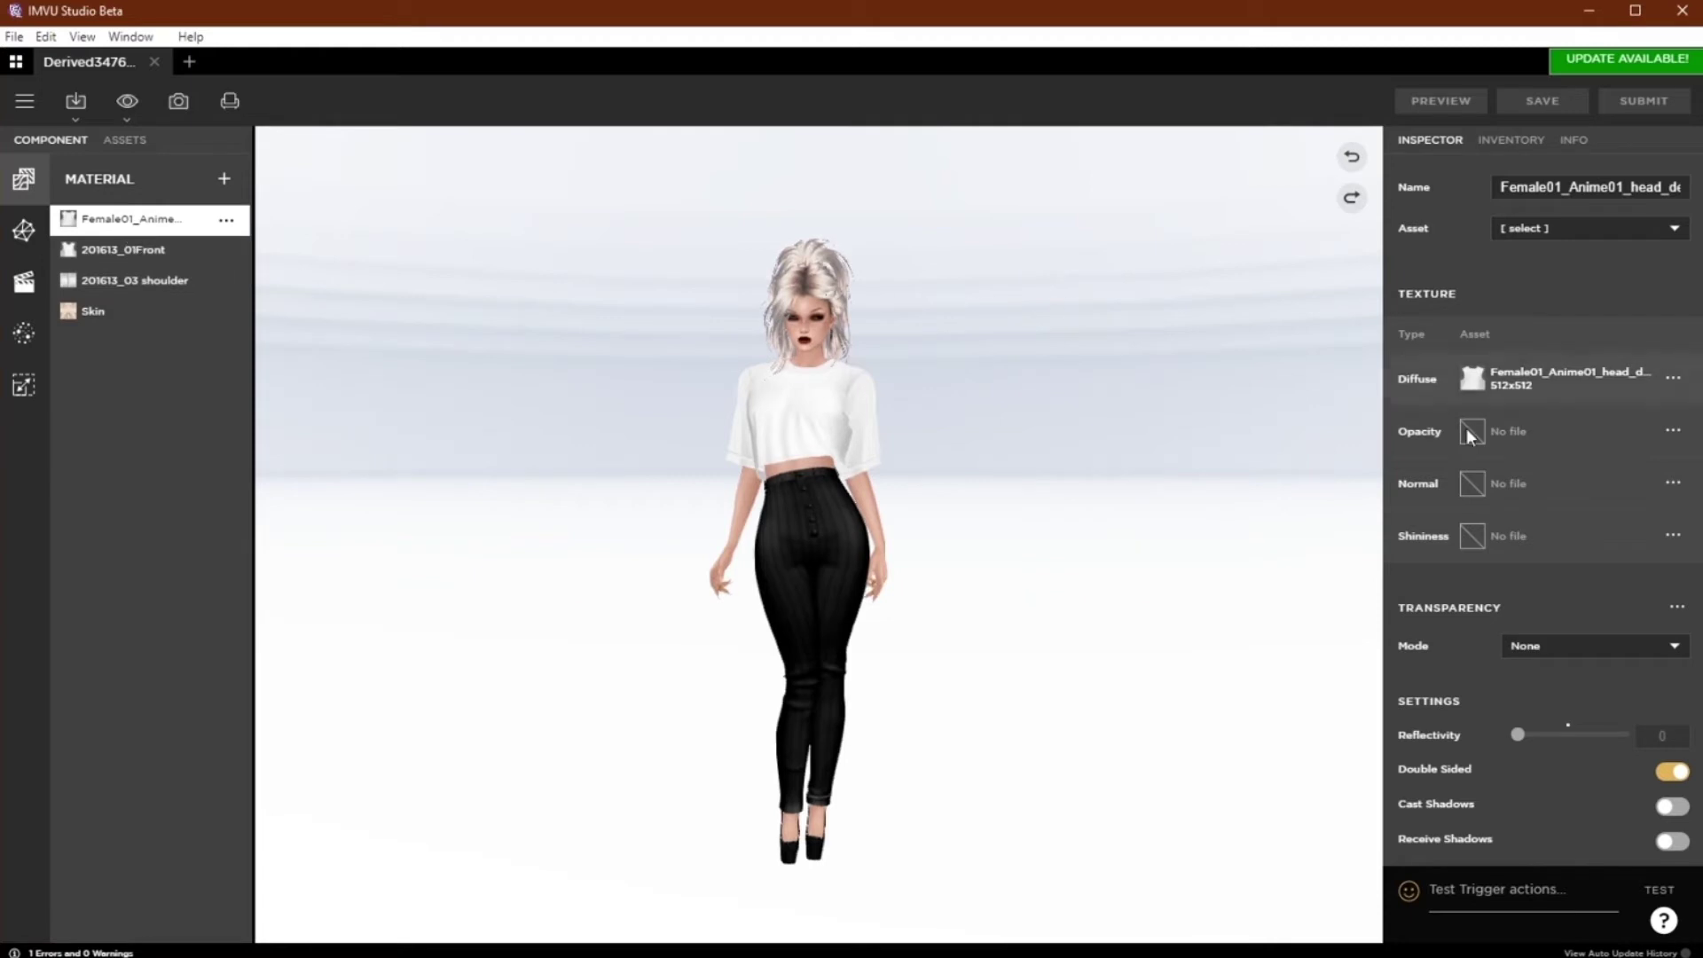
# Step: Select the 201613_03 shoulder material and open texture options for its Diffuse map
pyautogui.moveTo(1469, 388)
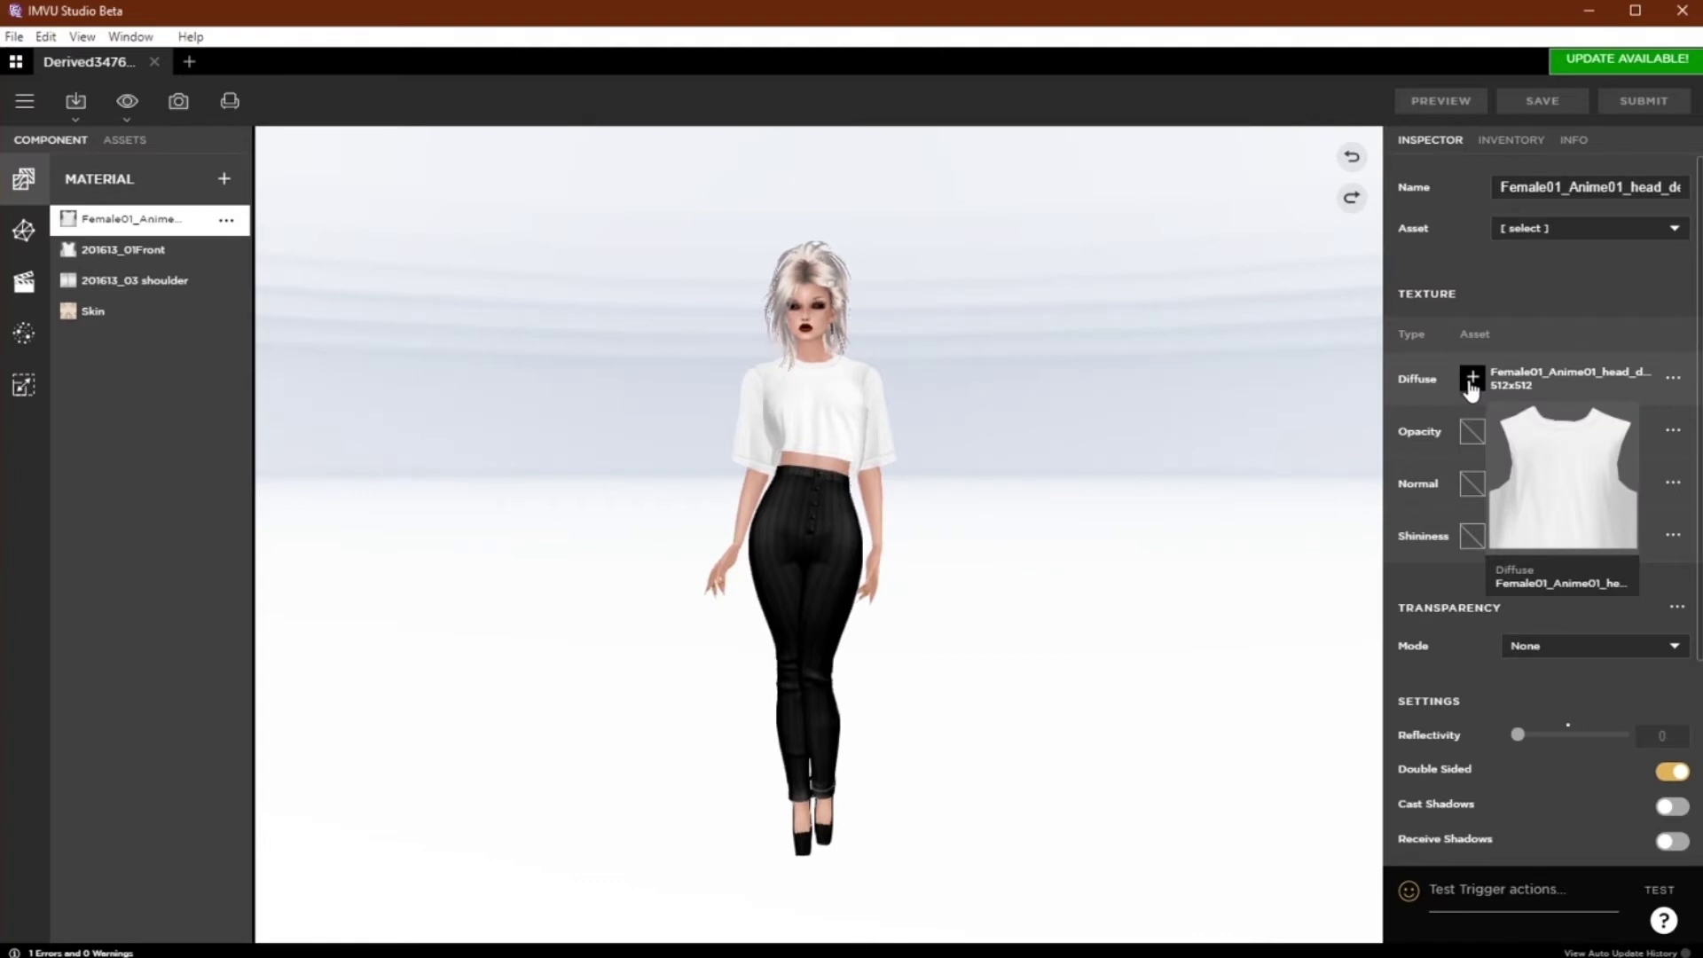
pyautogui.click(141, 251)
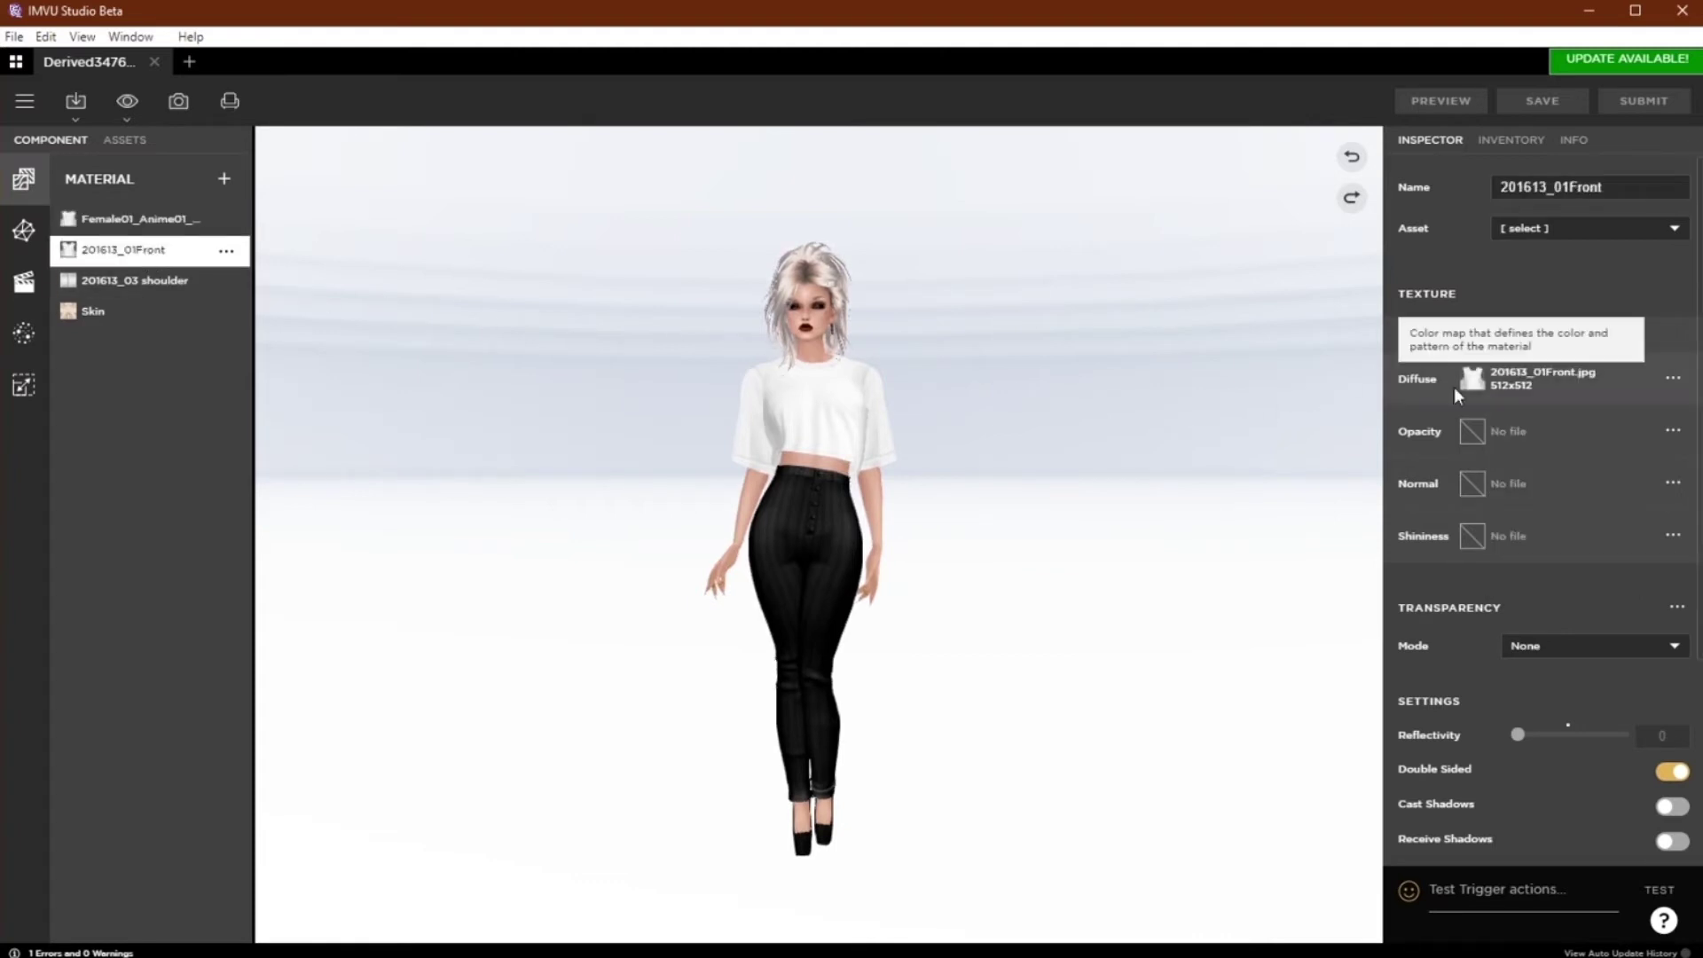
pyautogui.click(168, 280)
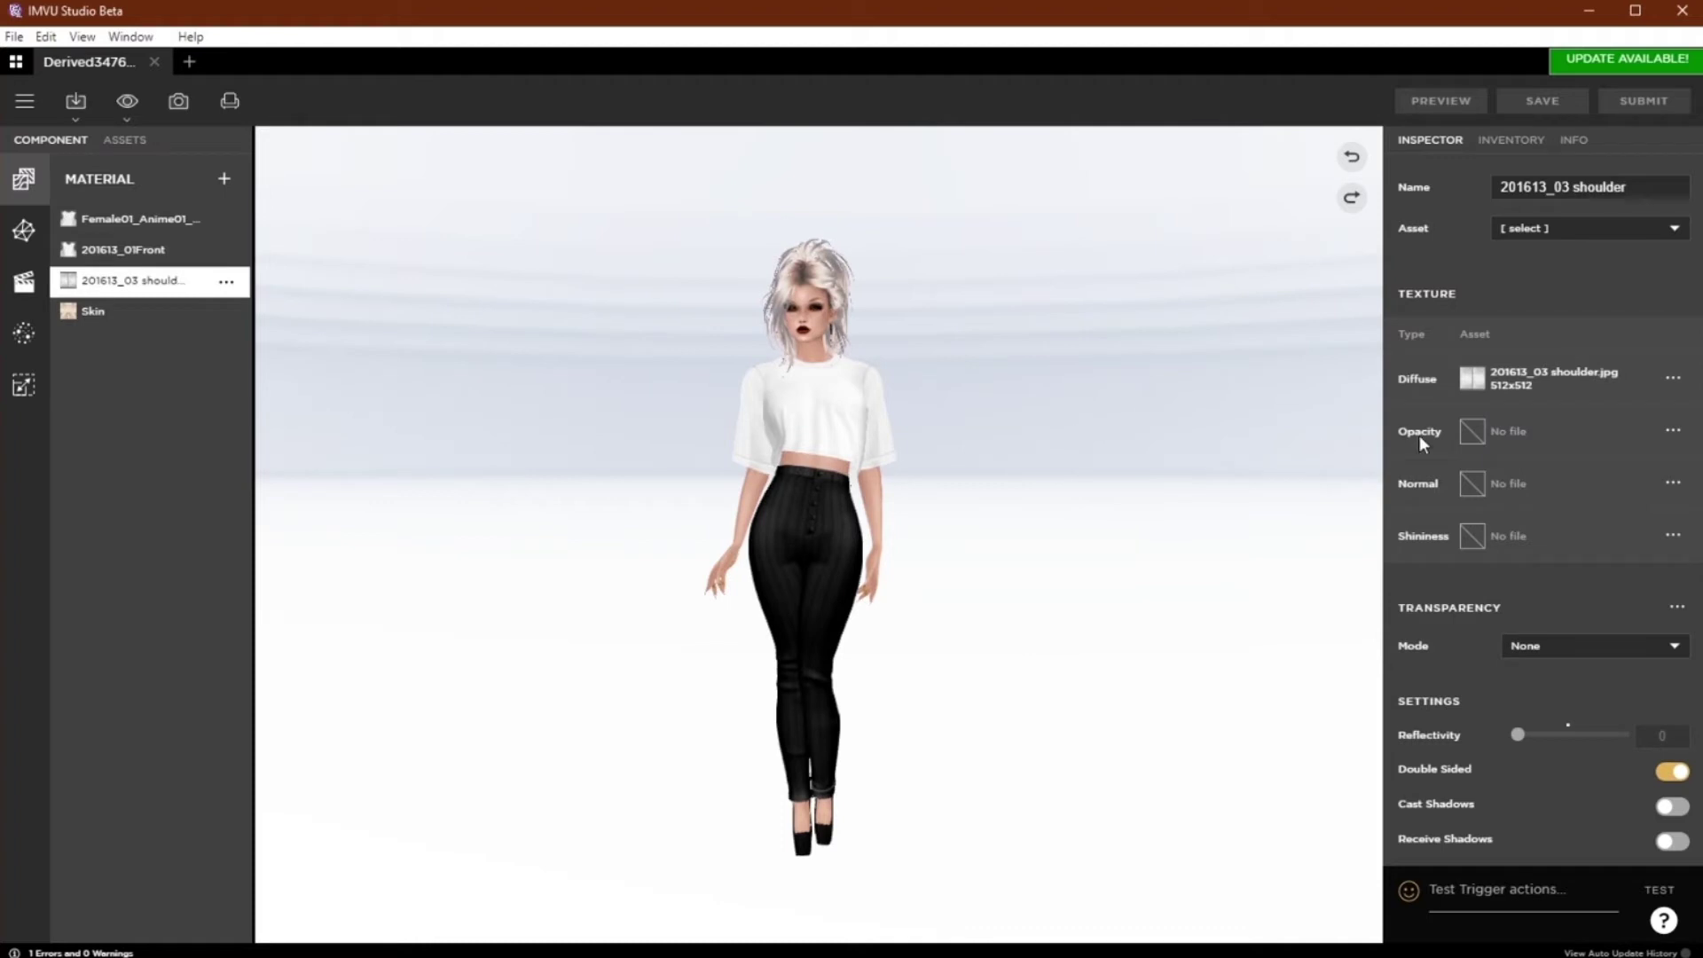
pyautogui.moveTo(1472, 385)
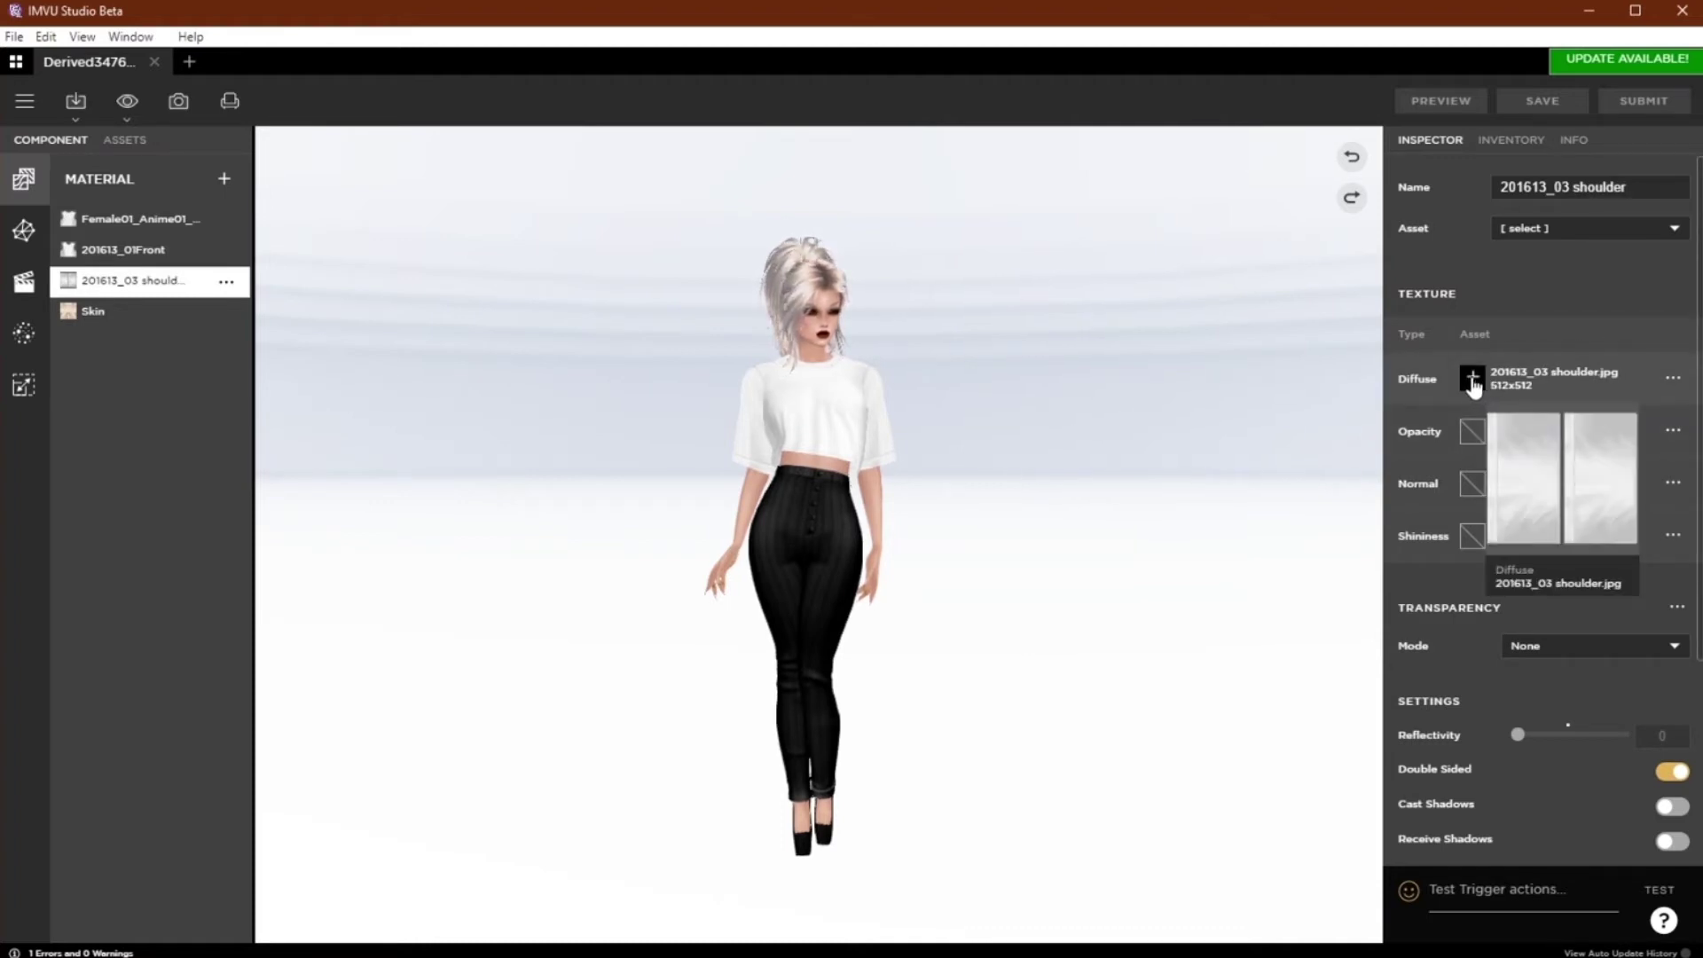
pyautogui.click(1472, 382)
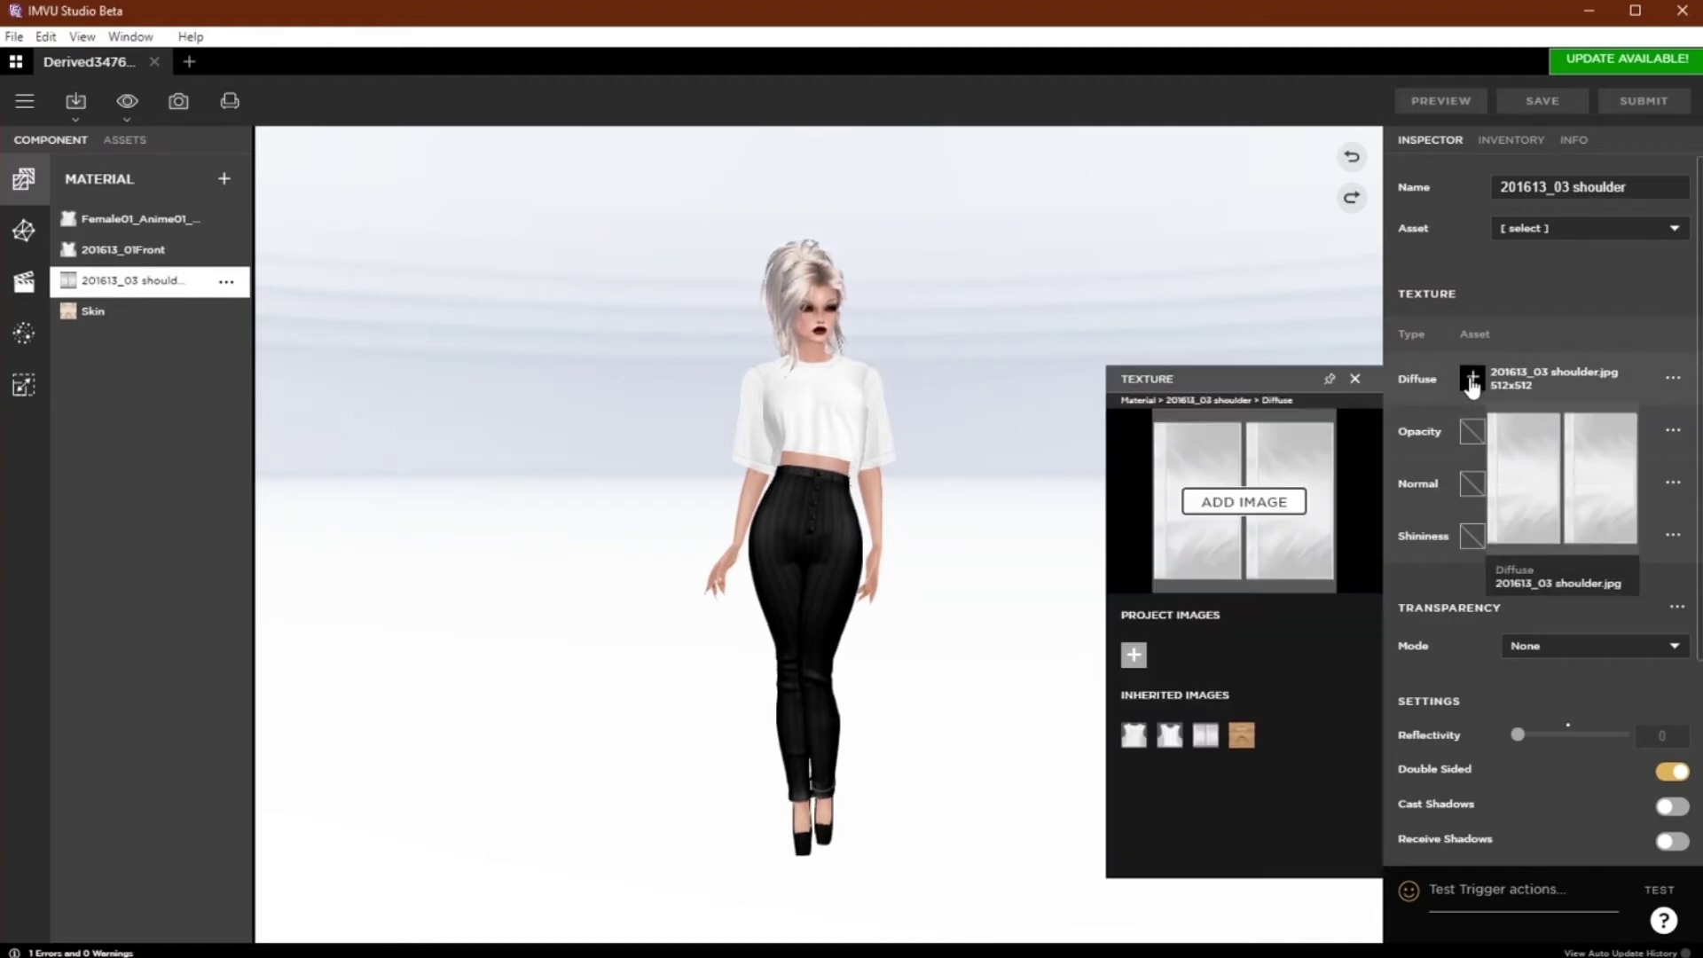
# Step: Replace the shoulder and front diffuse textures with purple-sleeves-design.jpg and purple-front-crown.jpg
pyautogui.click(1208, 503)
pyautogui.doubleClick(618, 458)
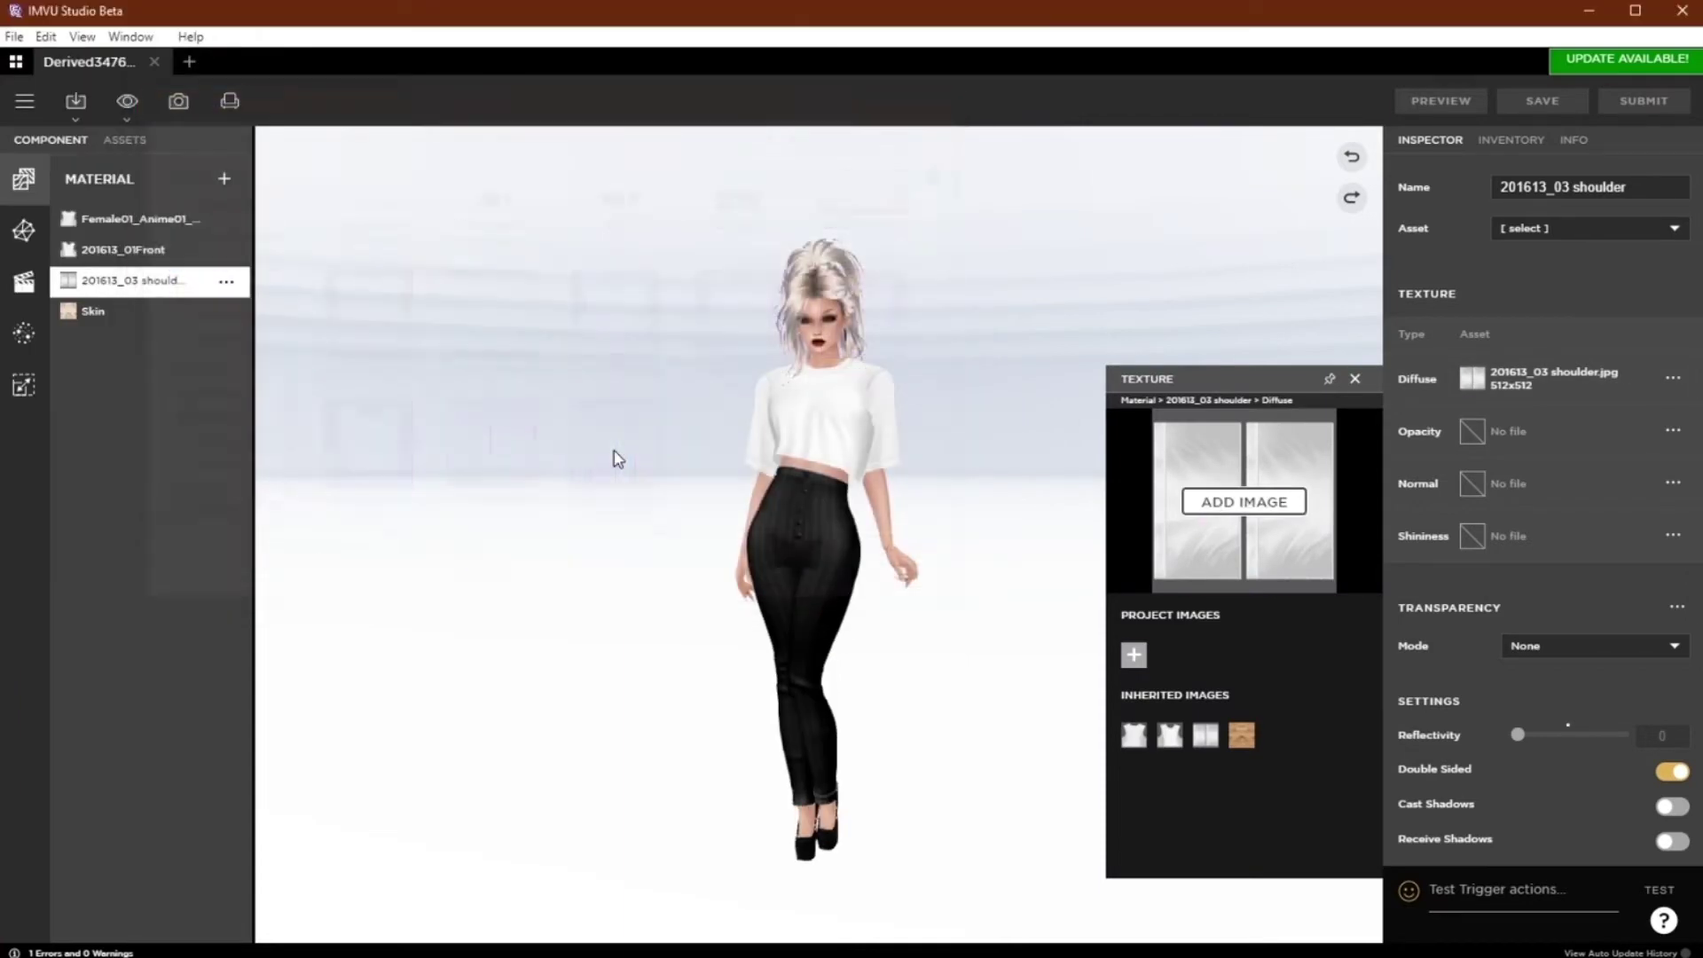
pyautogui.click(124, 251)
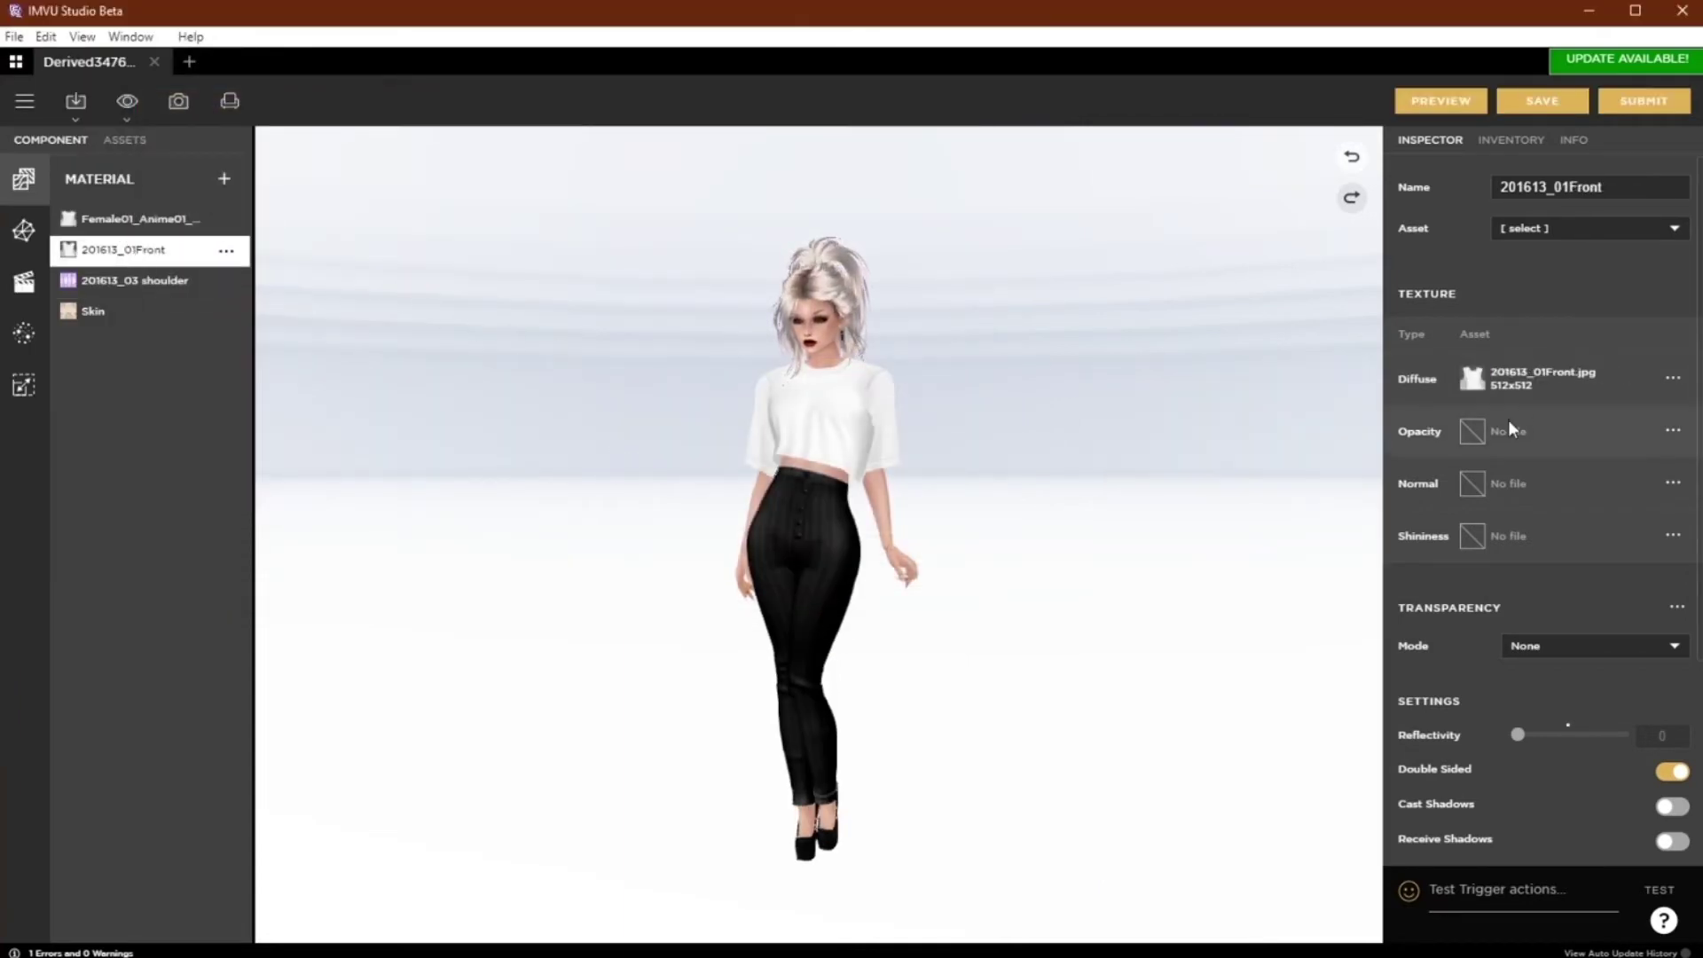
pyautogui.click(1472, 382)
pyautogui.click(1243, 501)
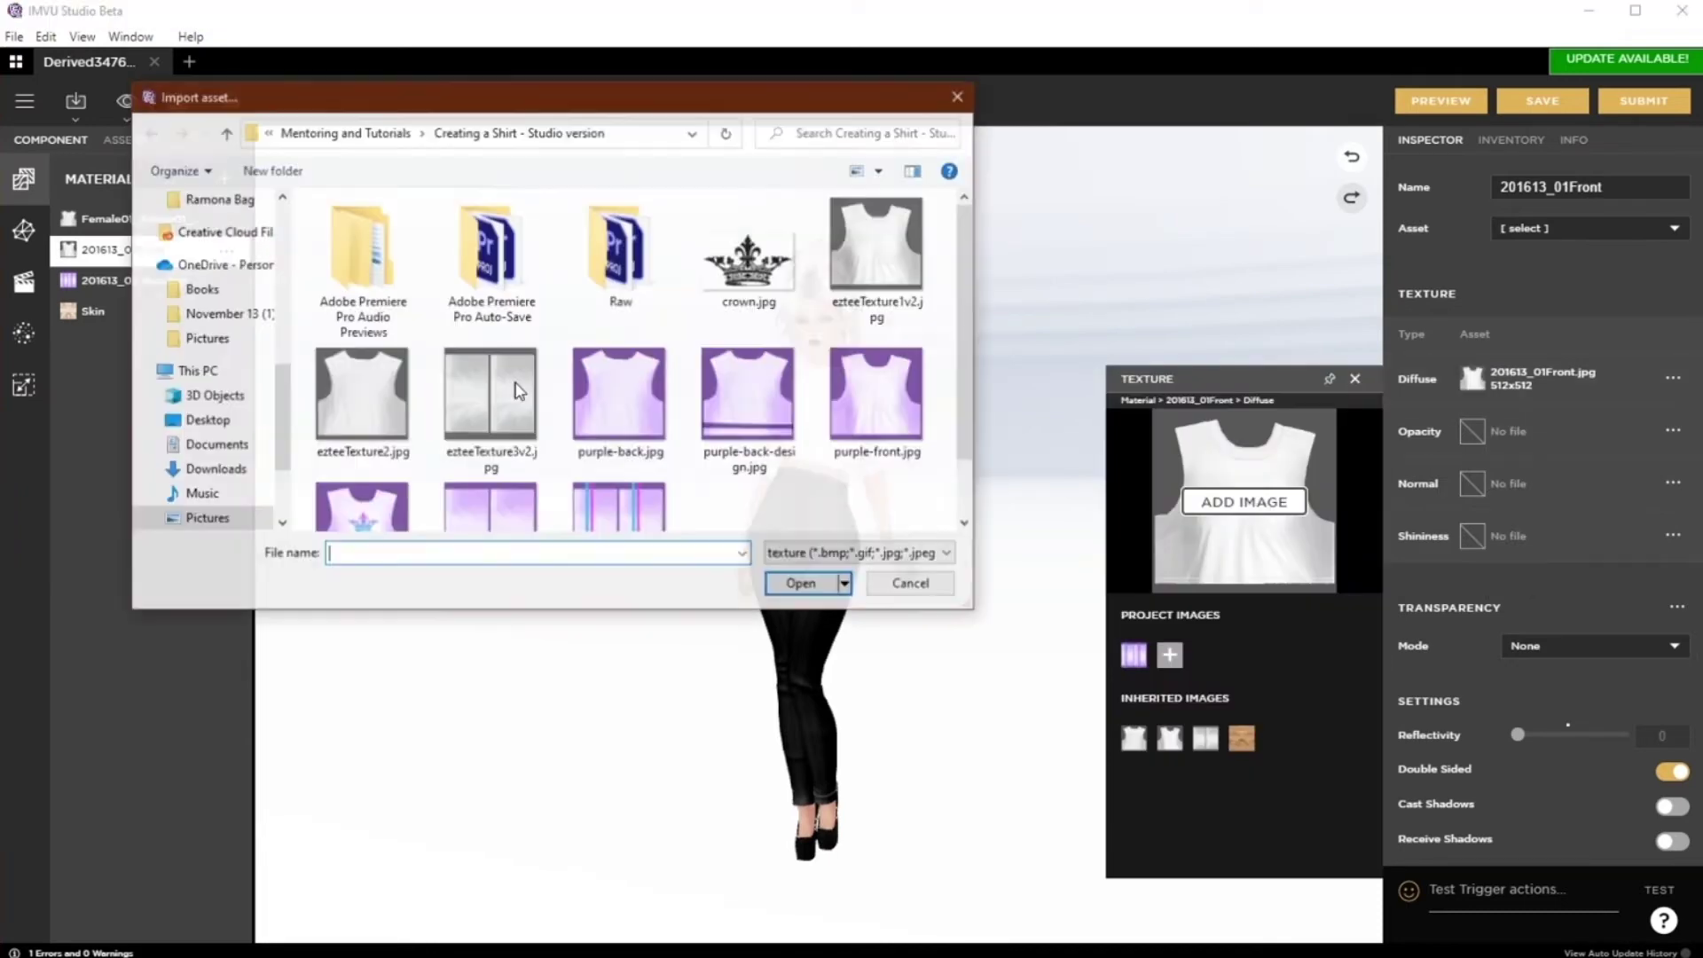
pyautogui.doubleClick(371, 525)
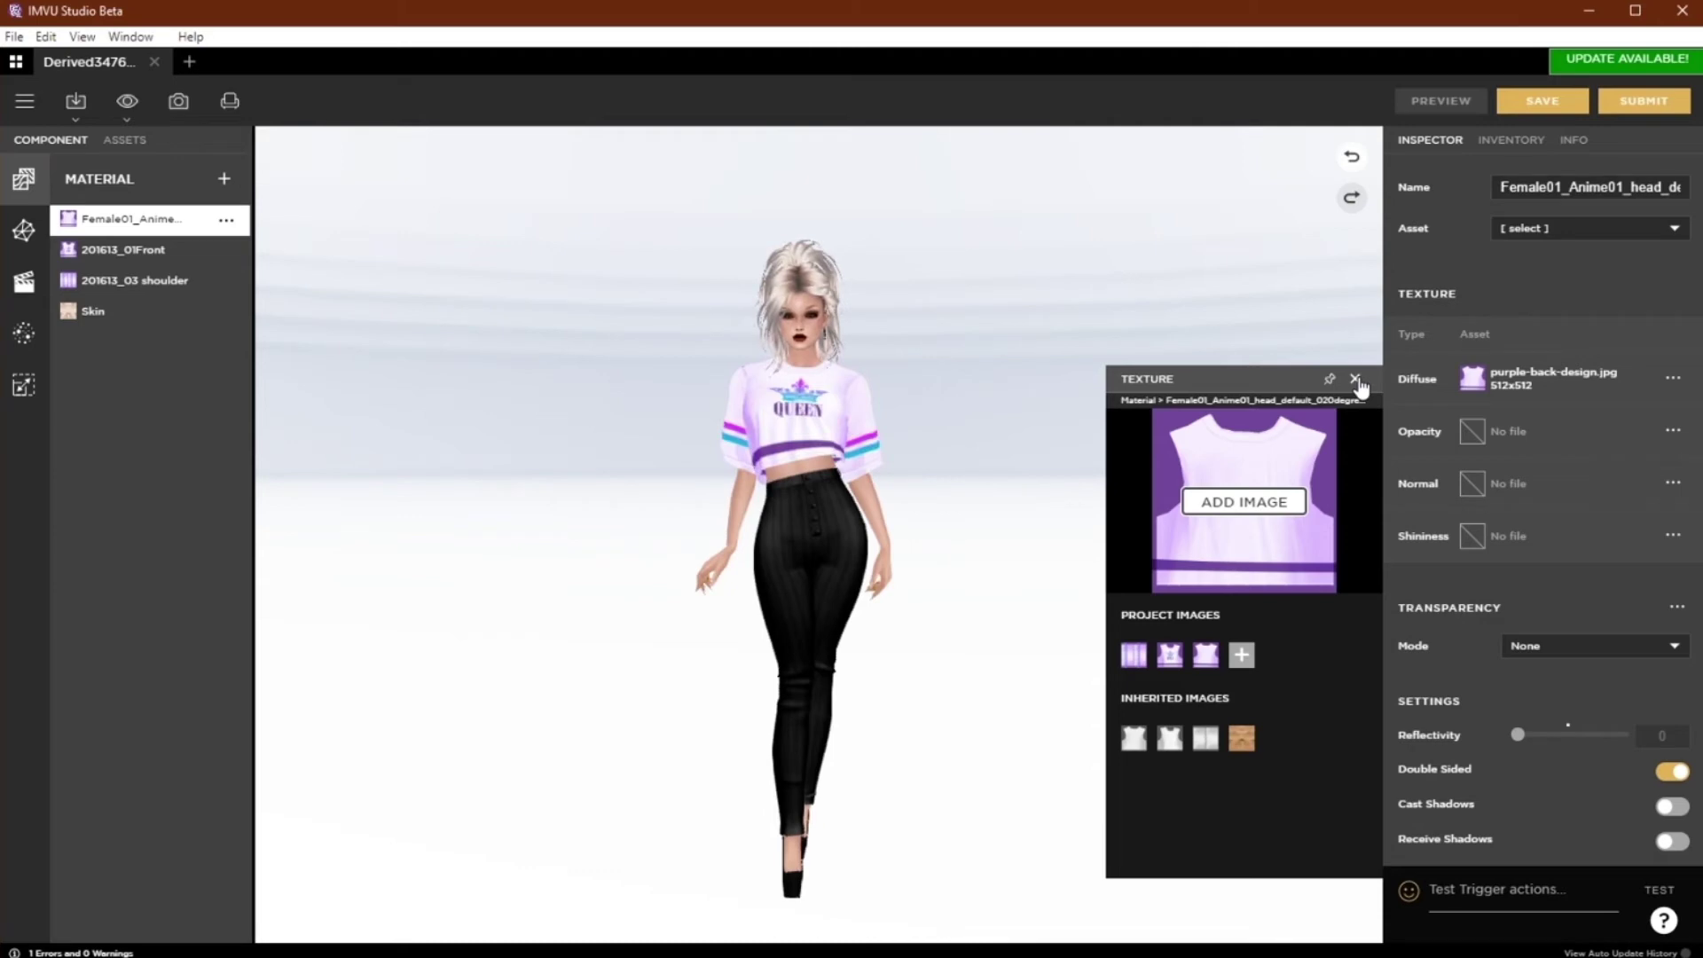
# Step: Close the texture picker, look over the purple top from the side, and view the product info
pyautogui.click(1355, 379)
pyautogui.scroll(5, 967, 683)
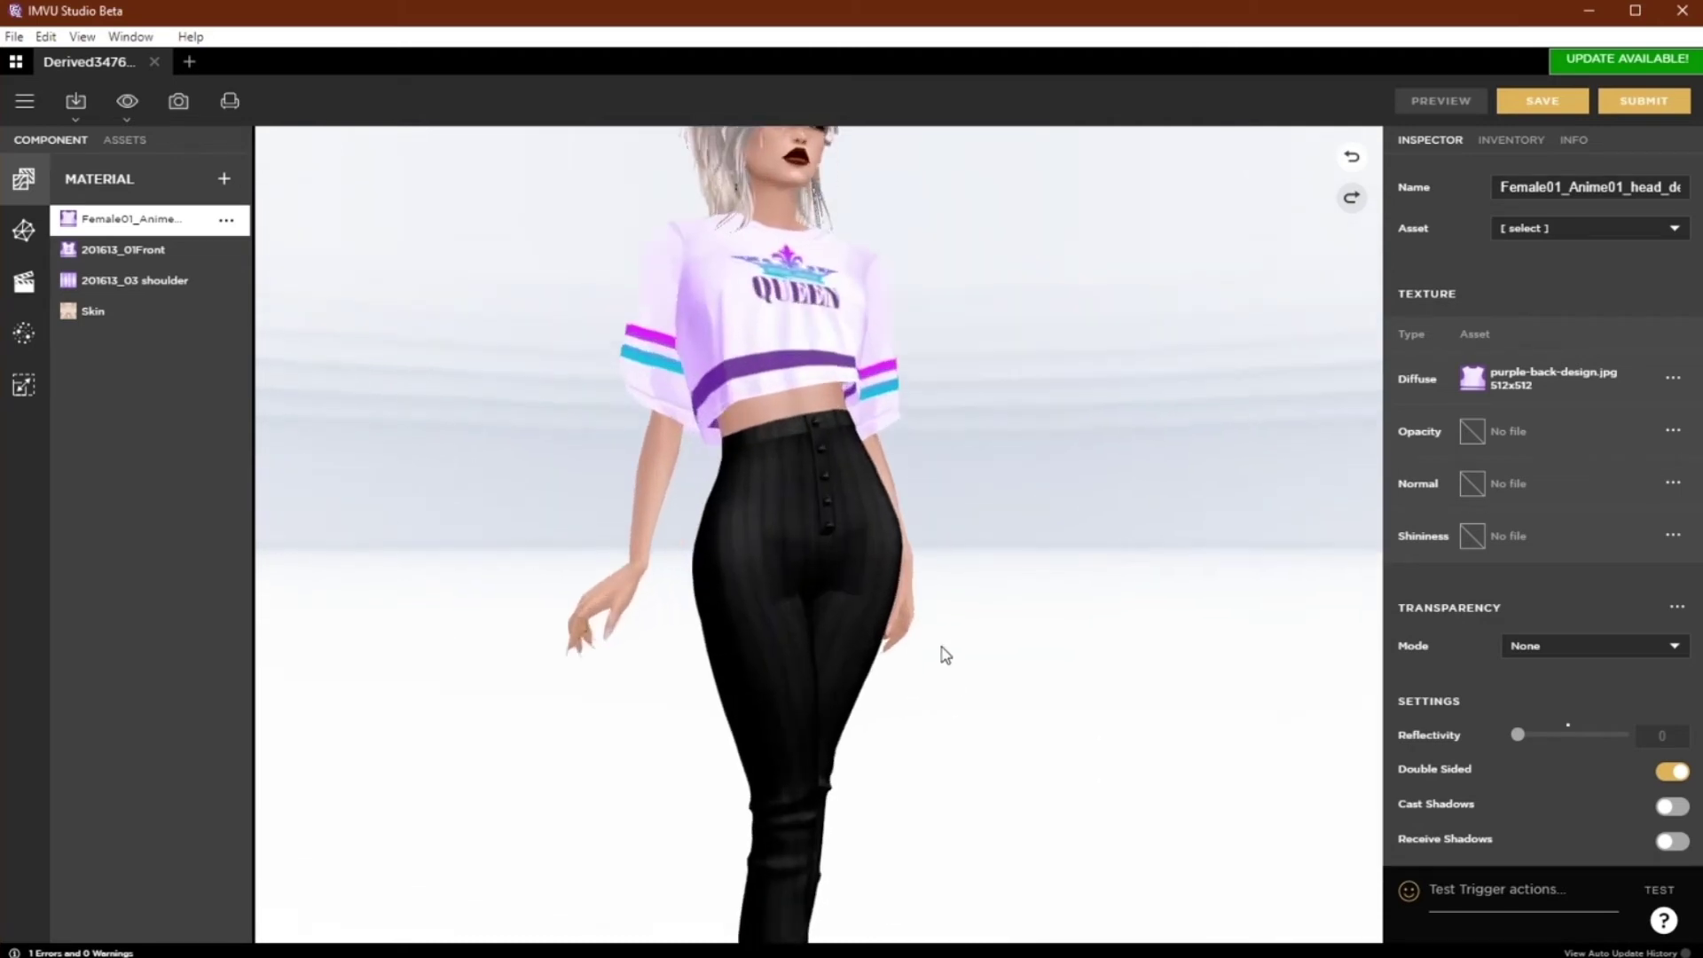
pyautogui.scroll(-5, 946, 600)
pyautogui.moveTo(996, 684); pyautogui.dragTo(978, 611)
pyautogui.scroll(6, 976, 599)
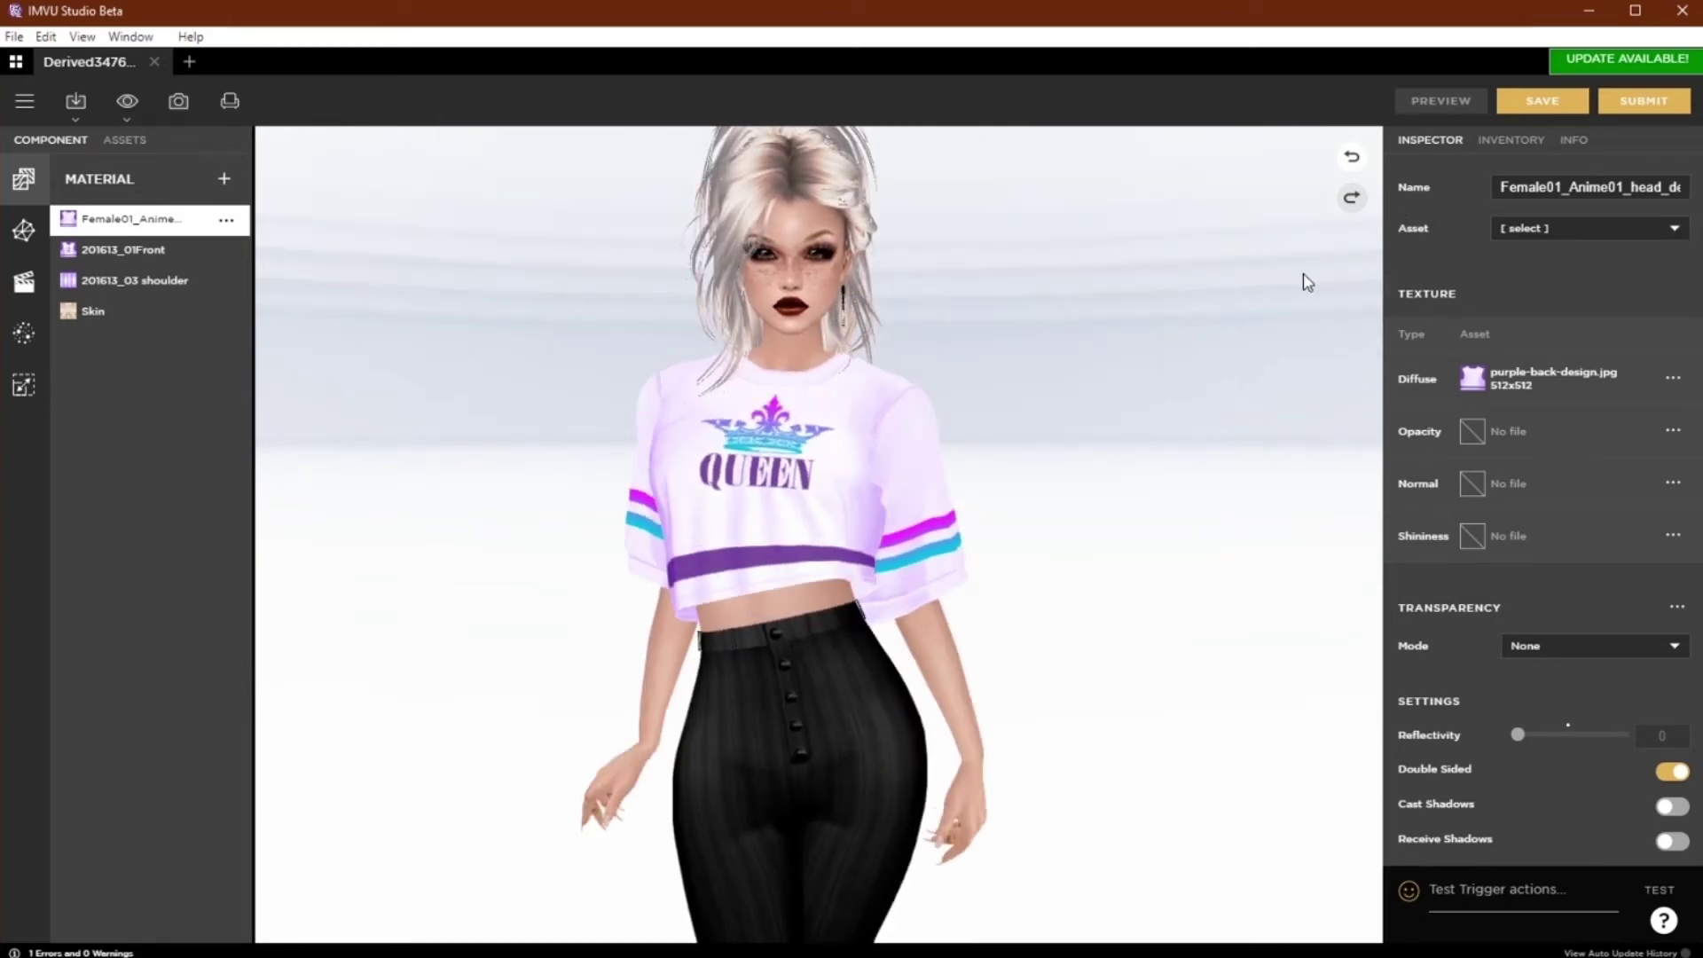
pyautogui.click(1582, 147)
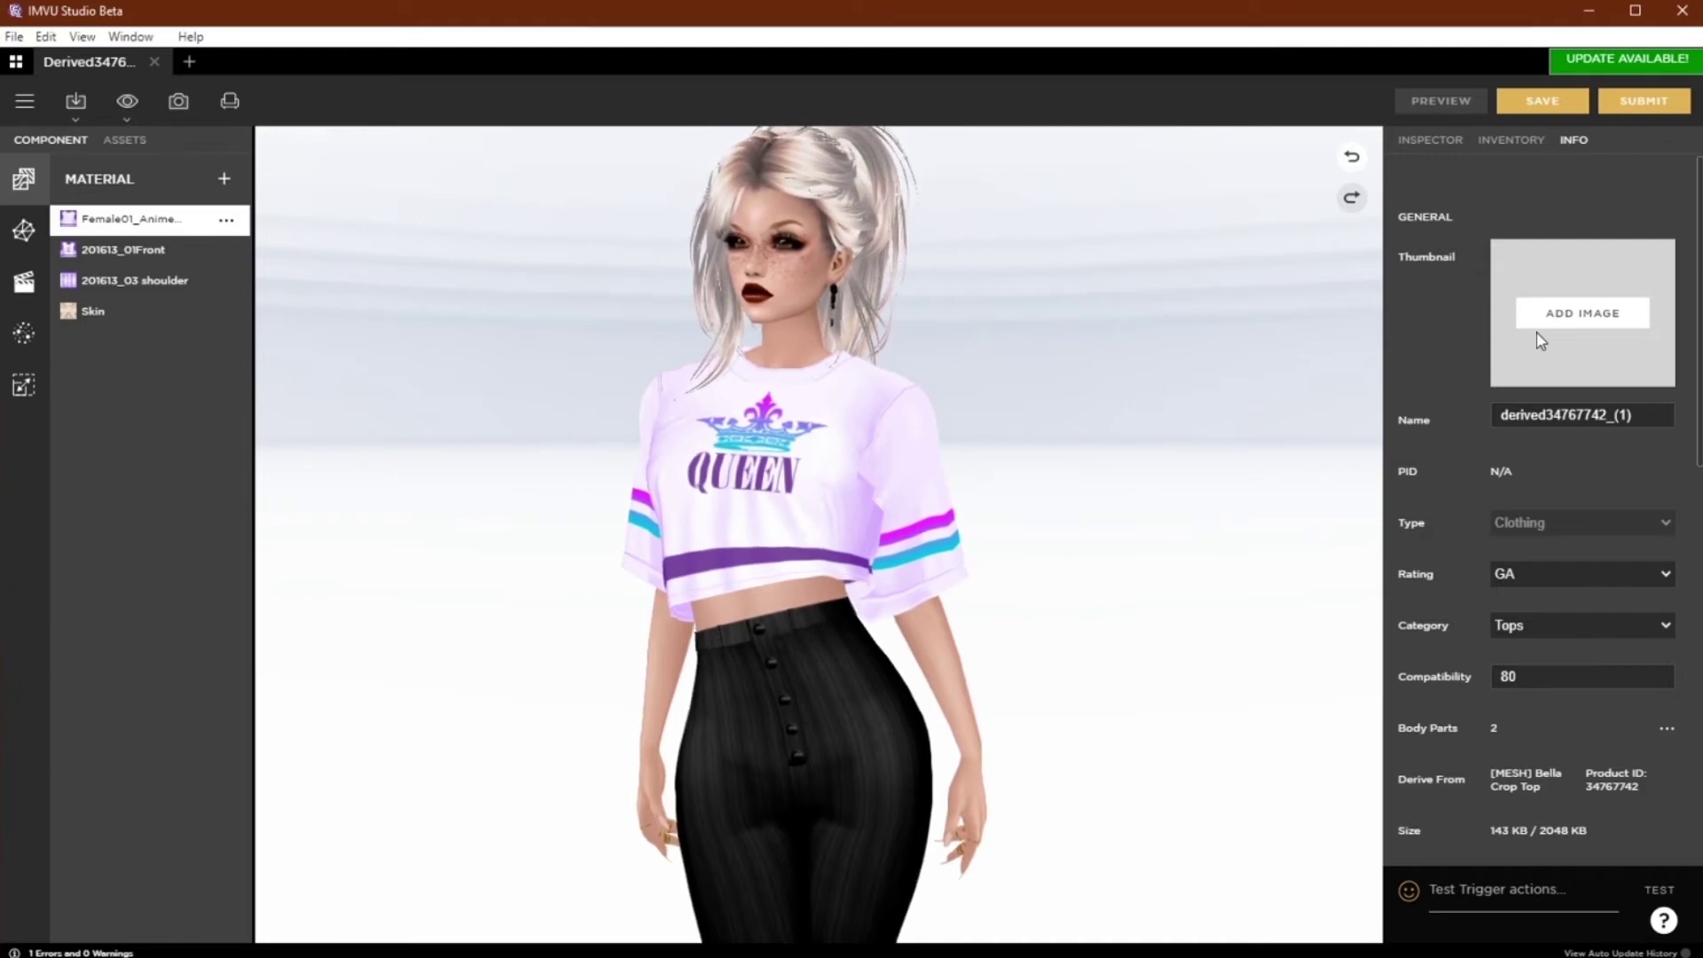
# Step: Set queen-icon.png as the product's thumbnail image
pyautogui.click(1566, 317)
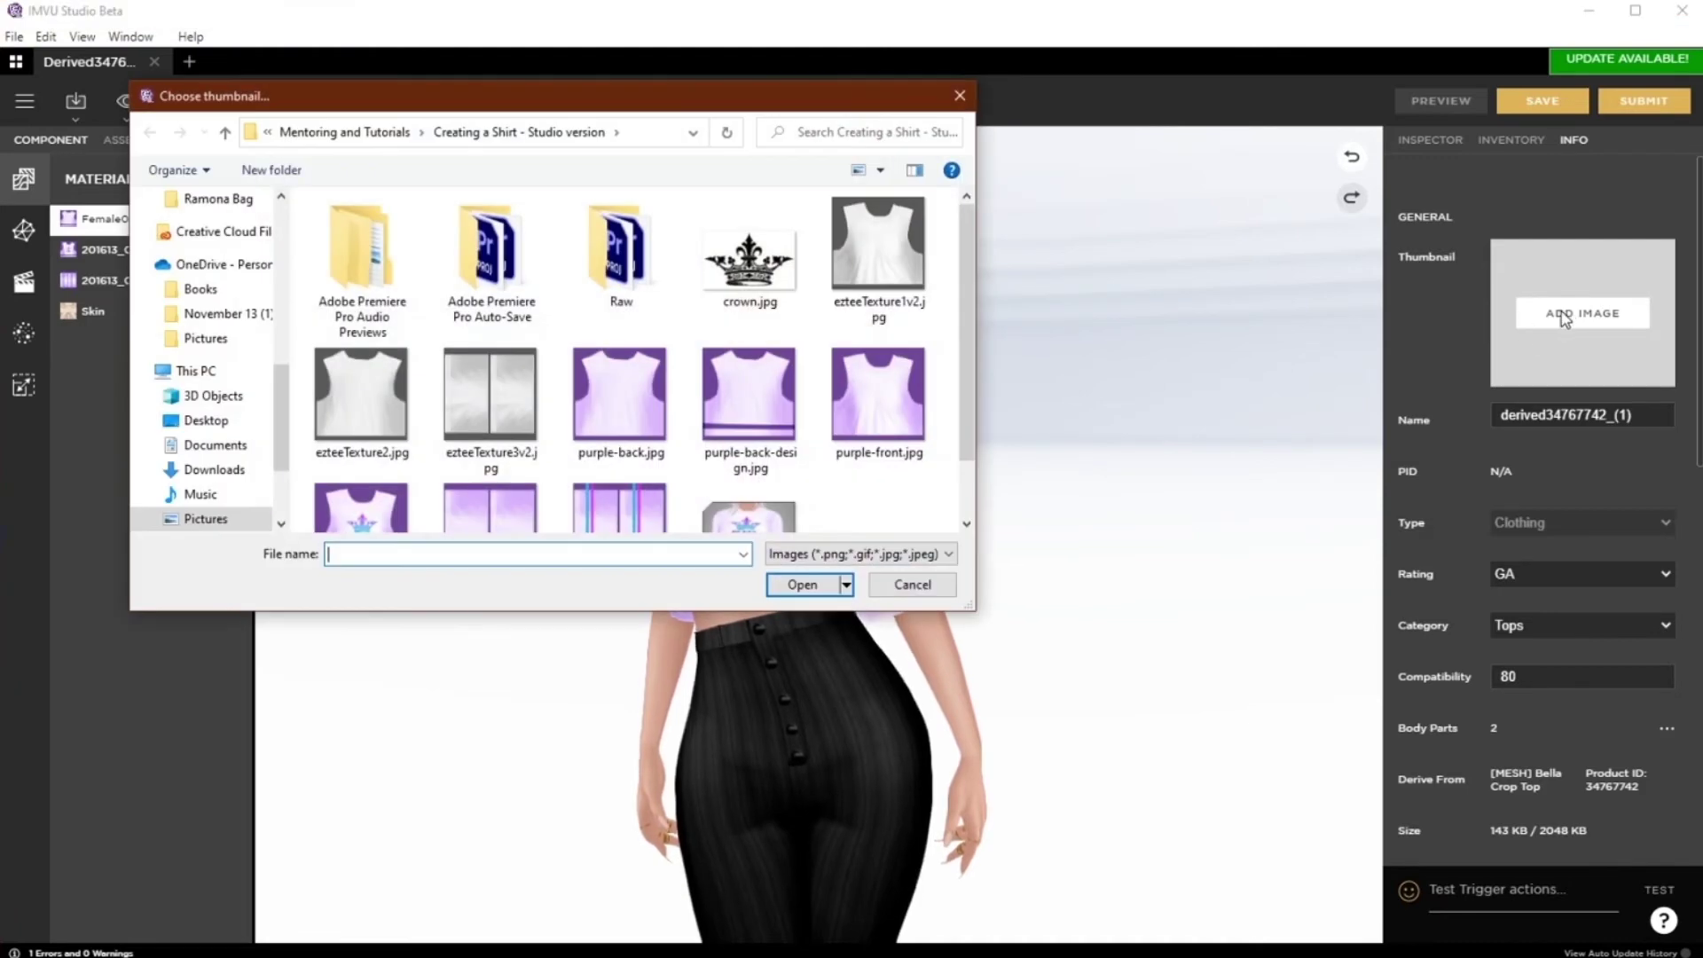
pyautogui.scroll(-1, 760, 414)
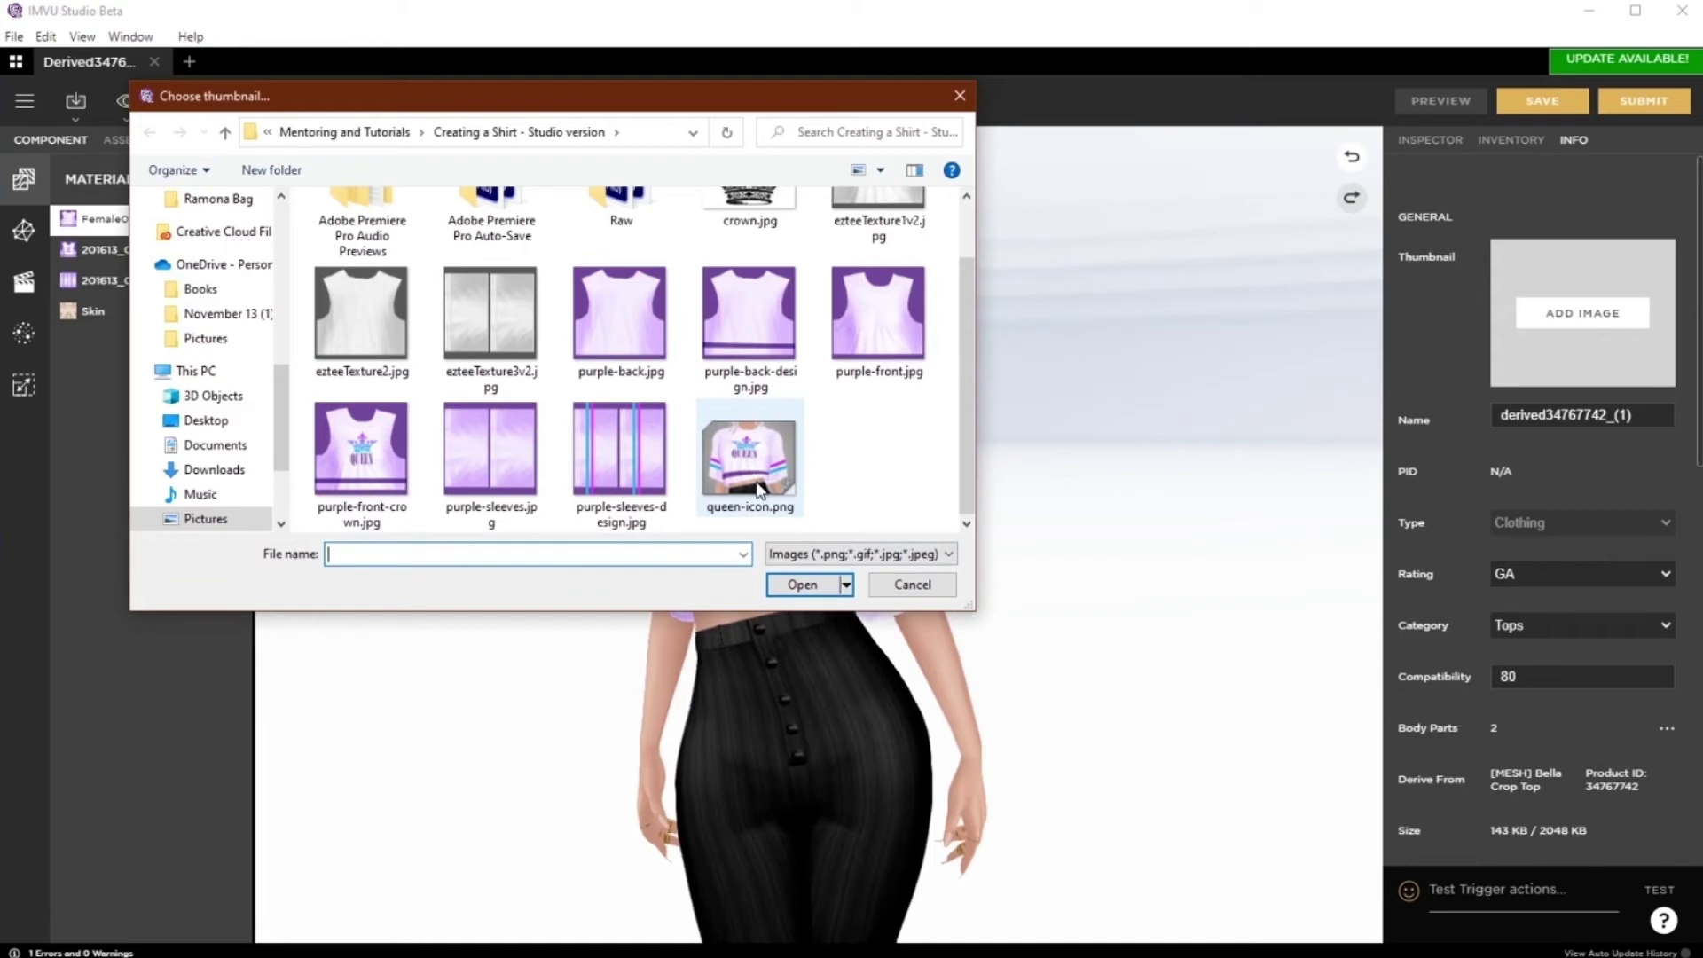
pyautogui.doubleClick(750, 453)
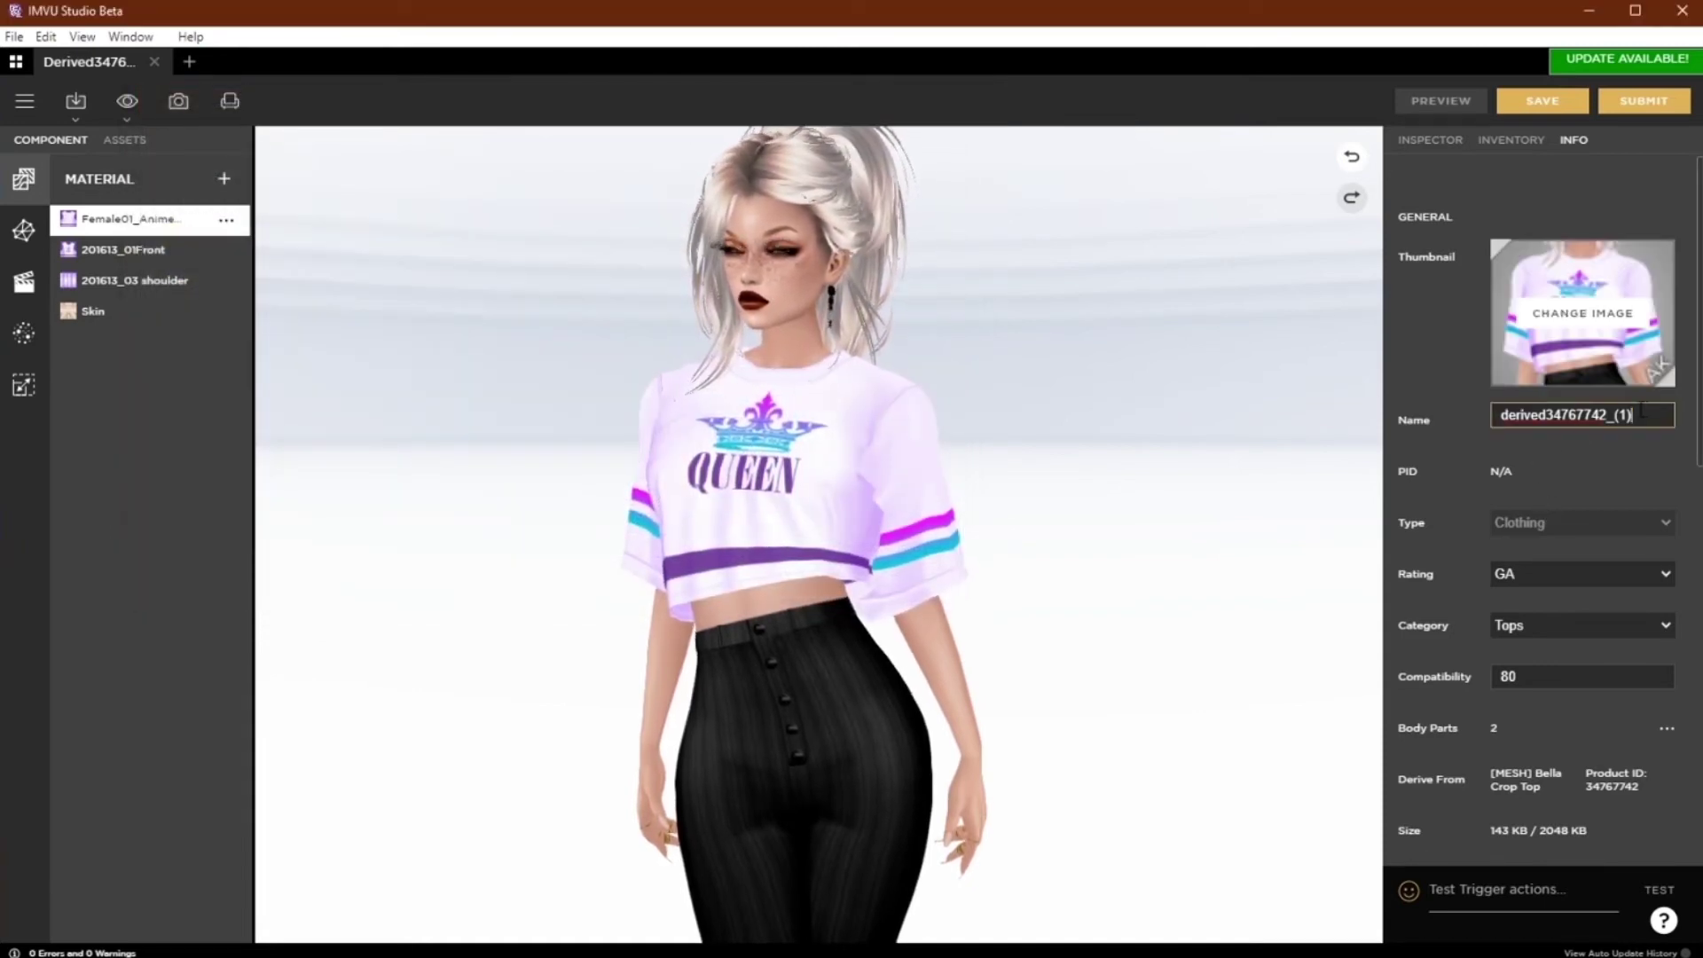
# Step: Rename the product to '~AK~ Queen Crop Top' and set its profit to 146 credits
pyautogui.tripleClick(1561, 415)
pyautogui.press('BackSpace')
pyautogui.write('~AK')
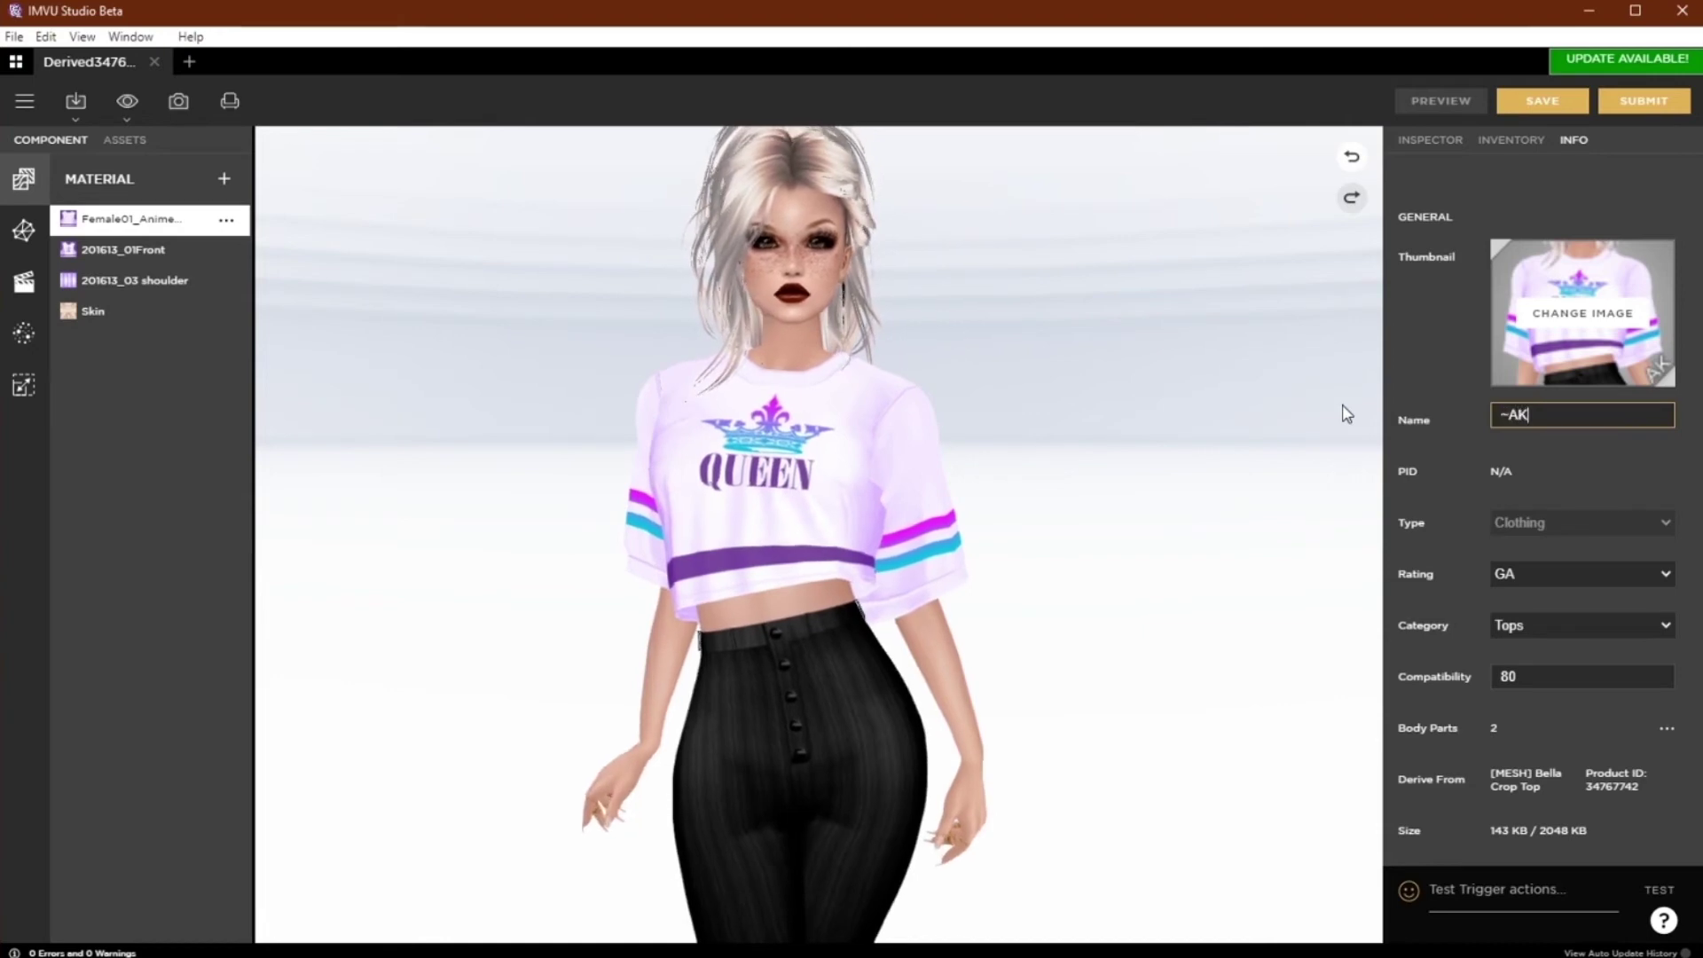
pyautogui.write('~ Queen Crop Top')
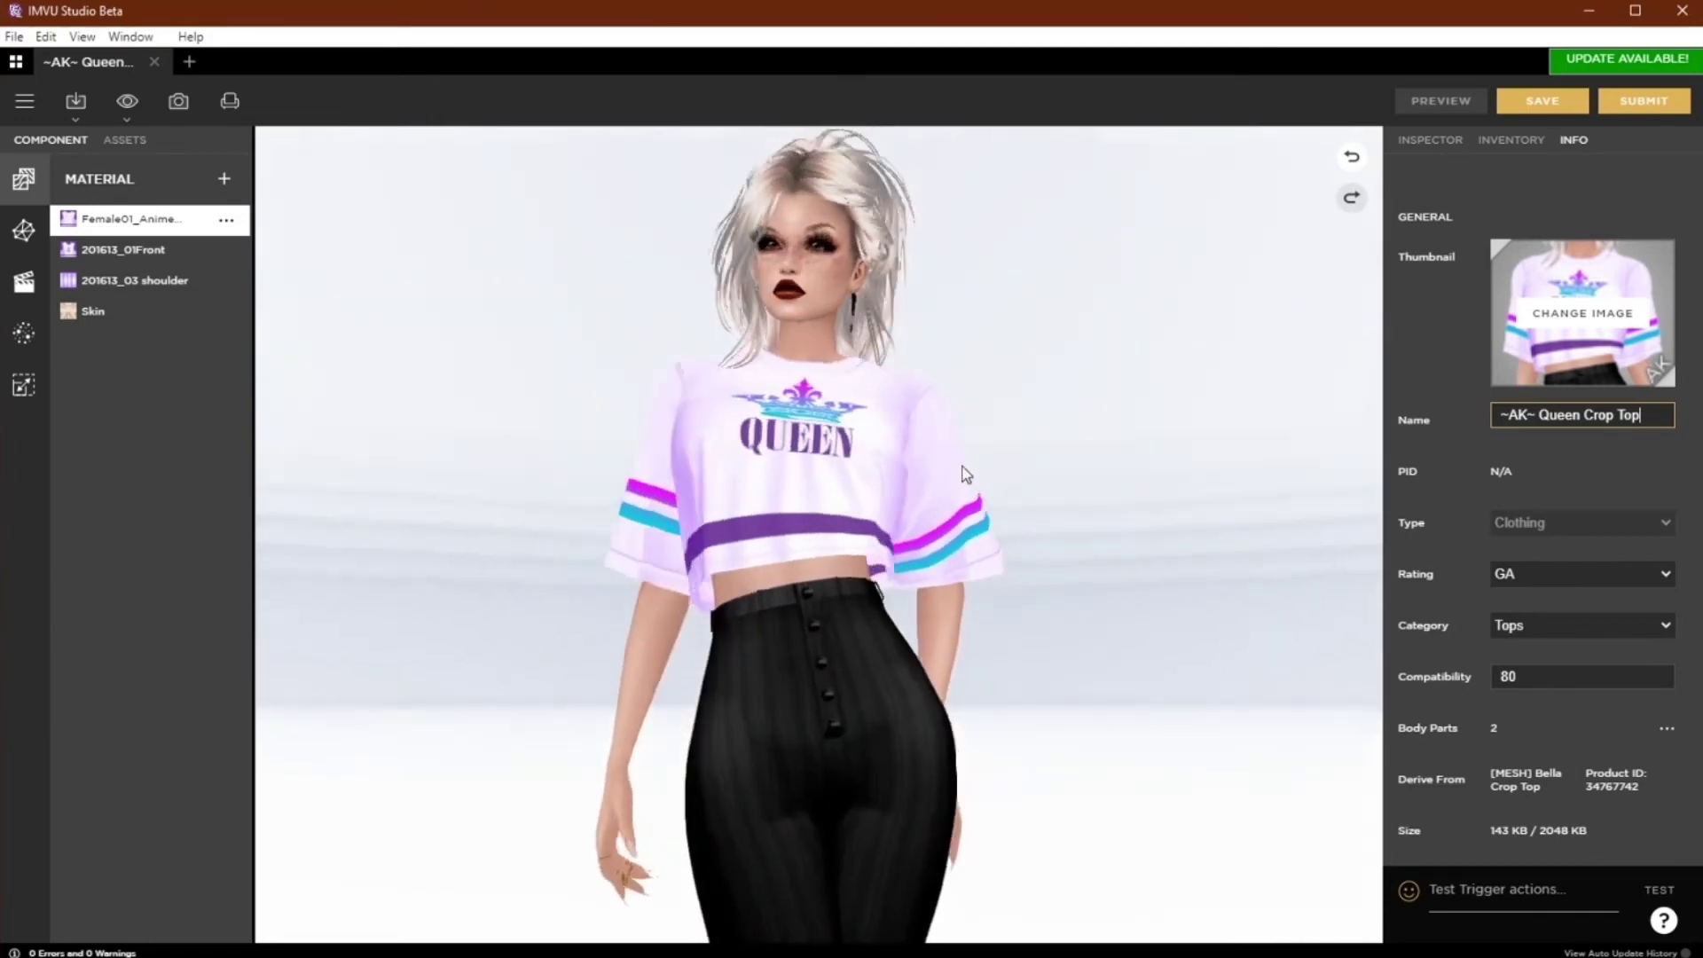
pyautogui.moveTo(965, 474); pyautogui.dragTo(929, 613)
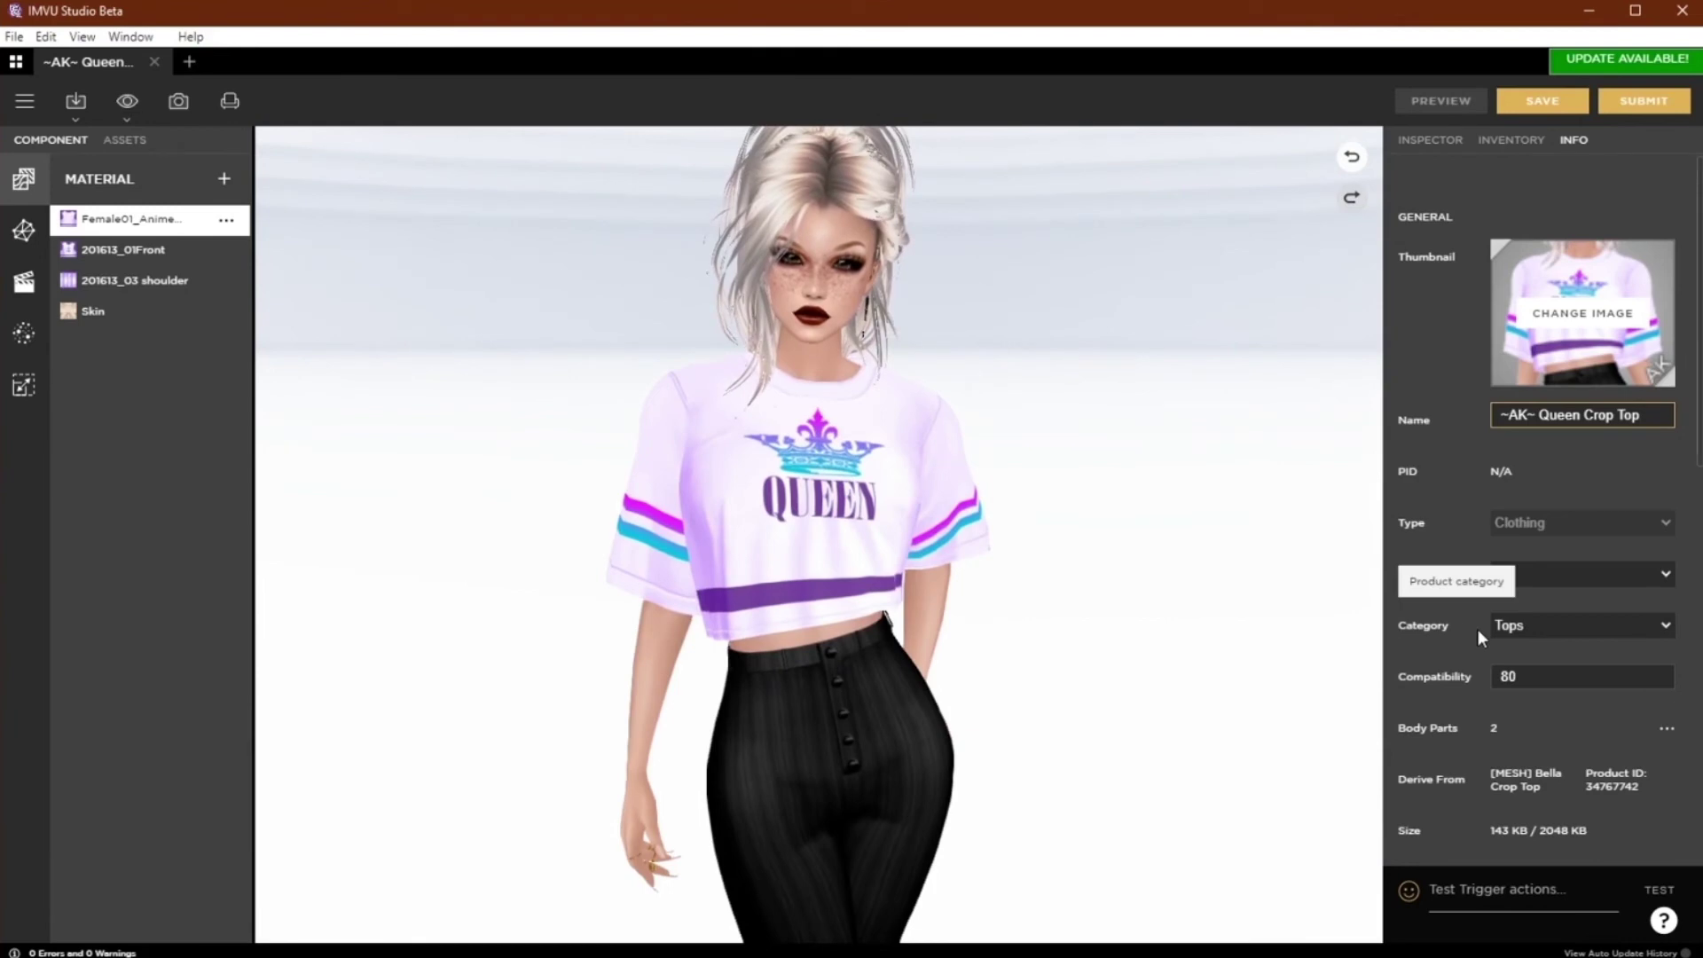
pyautogui.press('Tab')
pyautogui.write('146')
pyautogui.click(1520, 576)
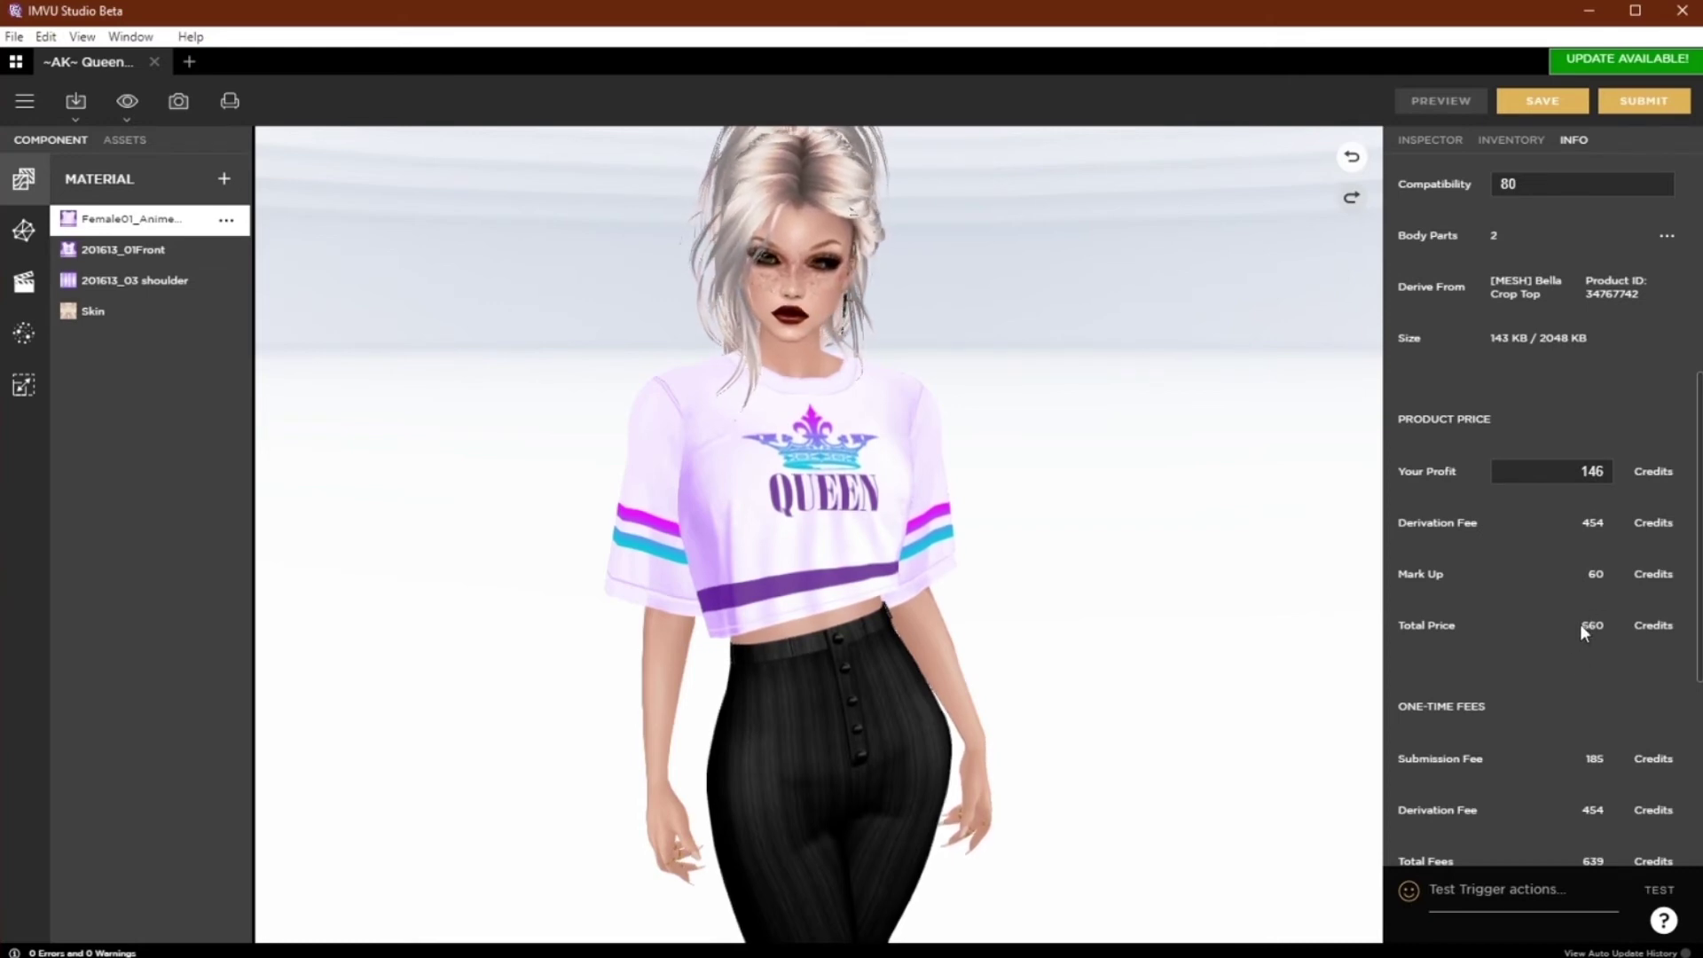
# Step: Enter the search keywords crop, queen, pink, blue, purple, gradient, crown, summer, cute, teal
pyautogui.moveTo(1604, 627); pyautogui.dragTo(1566, 633)
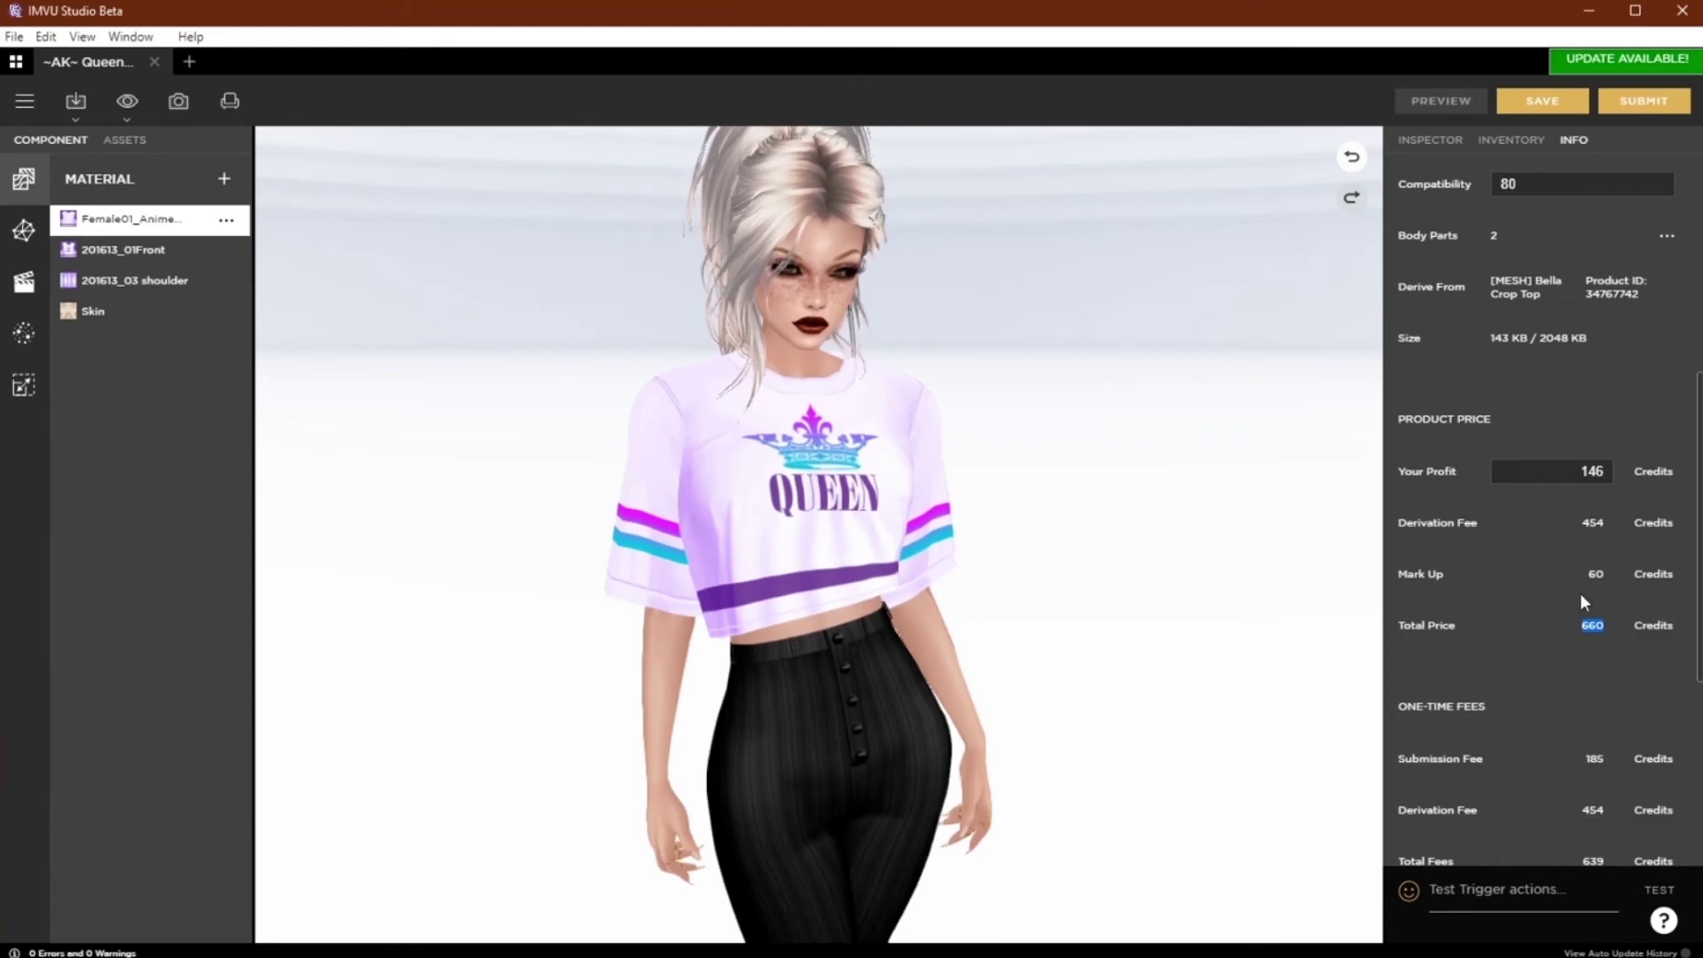
pyautogui.scroll(-5, 1578, 608)
pyautogui.click(1524, 610)
pyautogui.write('crop, queen, pink, blue, purple,')
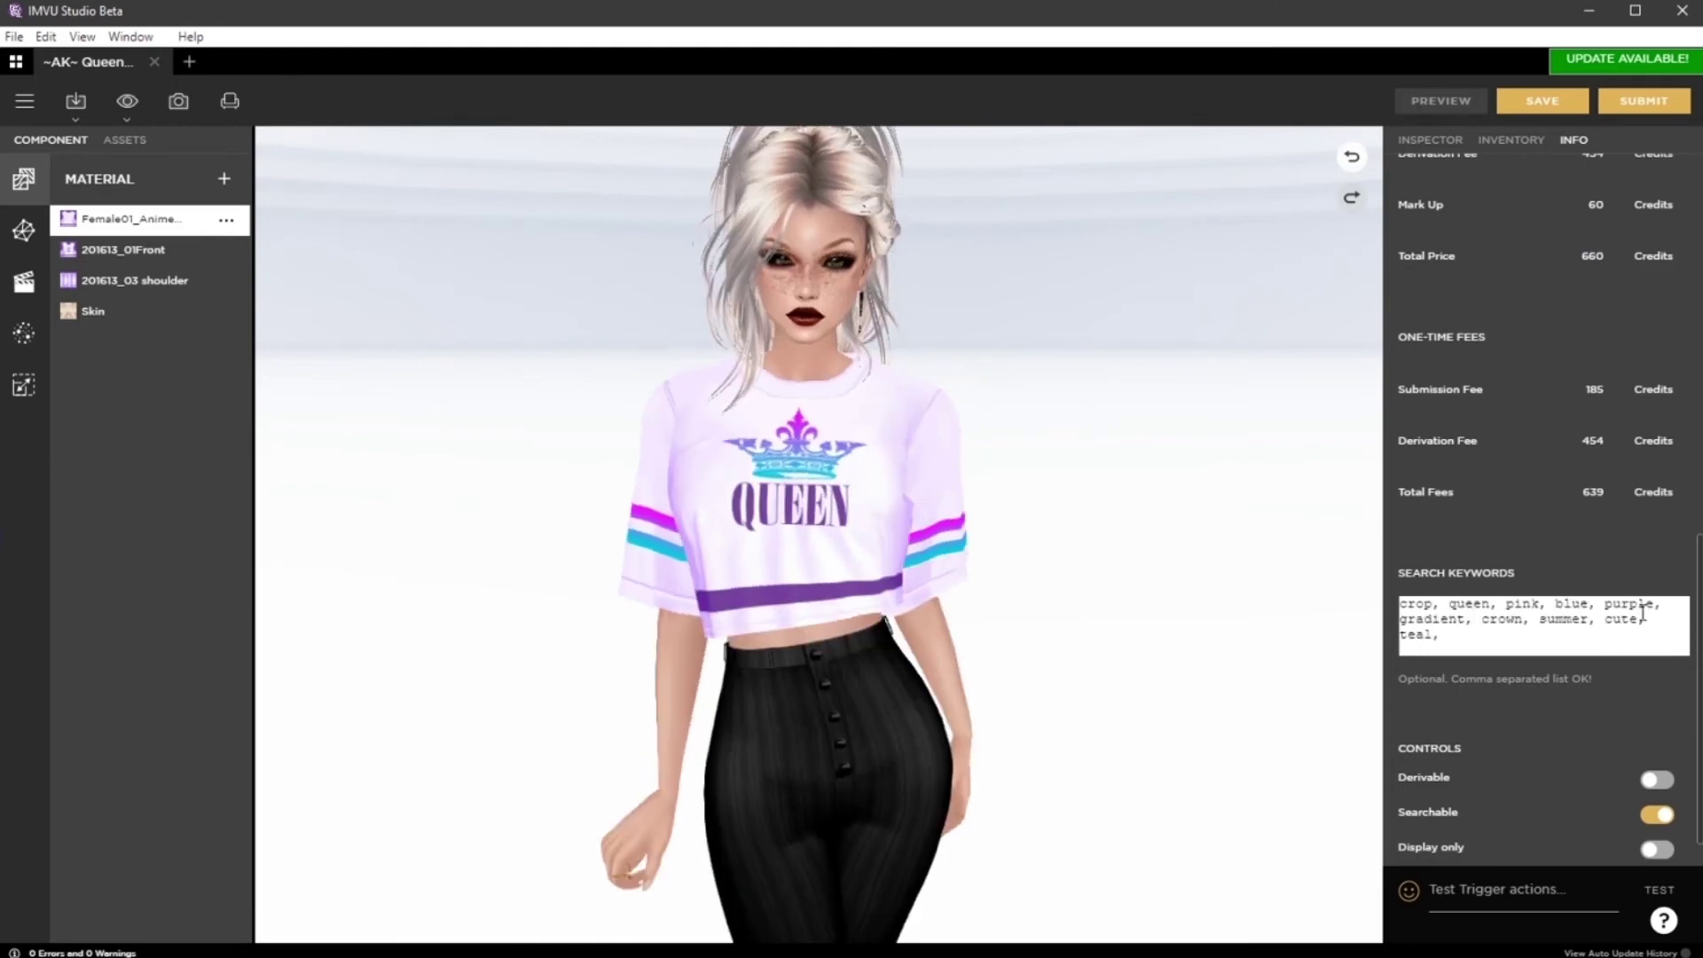
pyautogui.scroll(-1, 1527, 725)
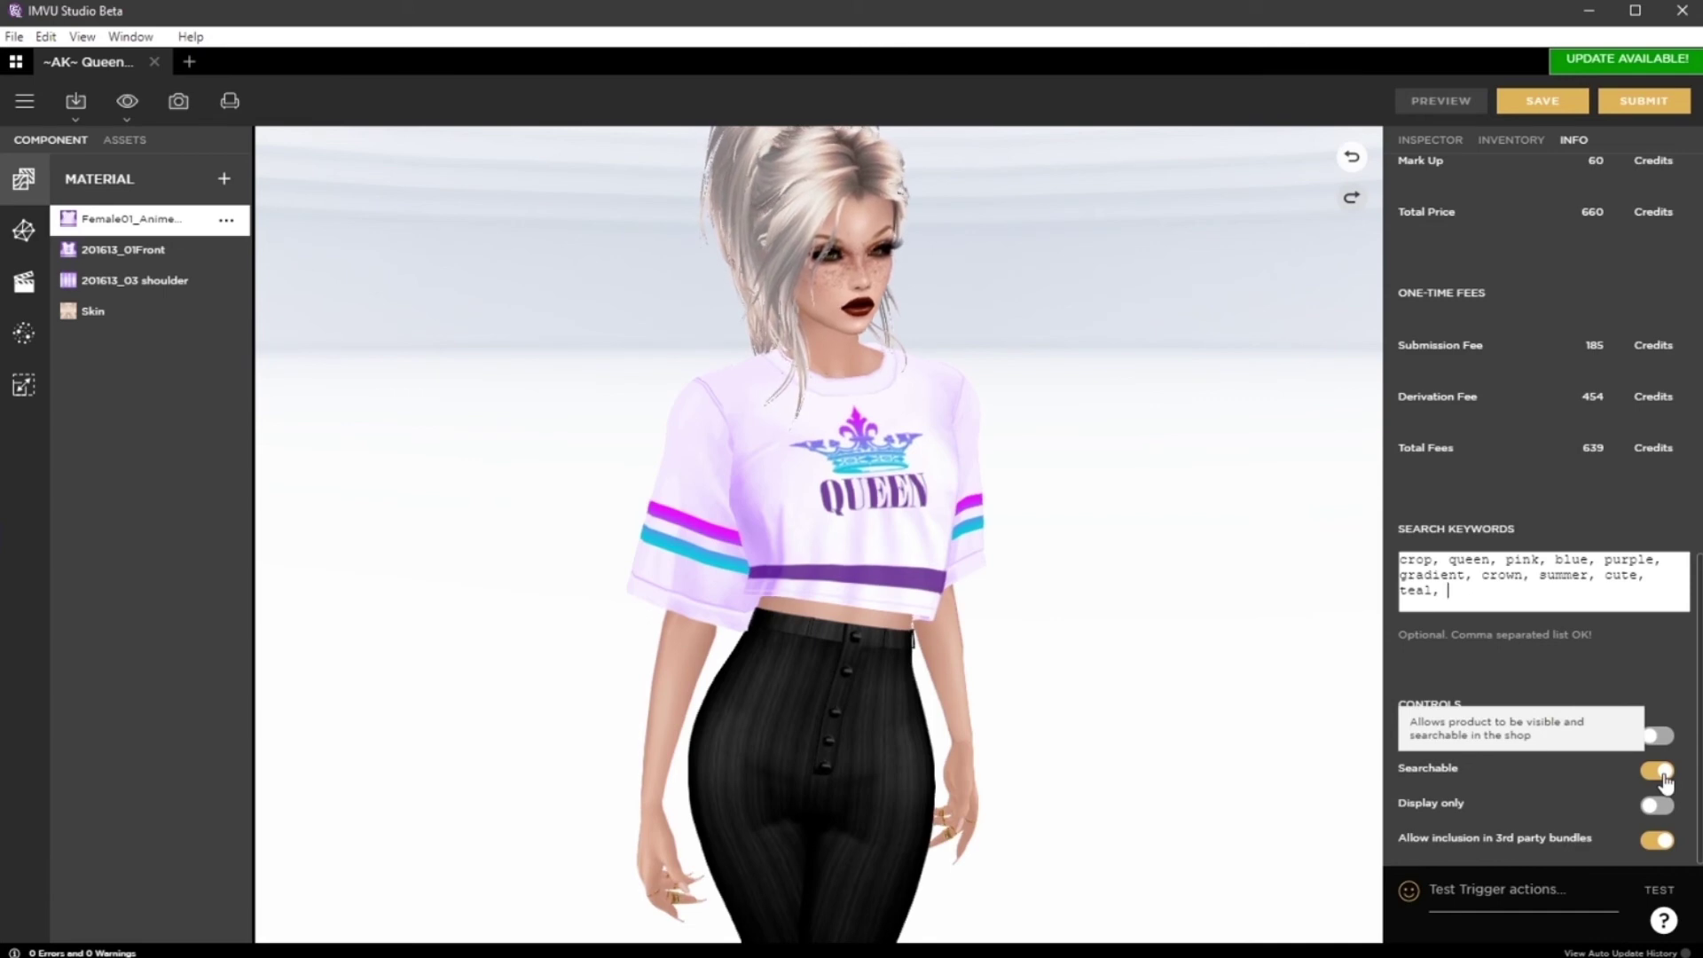
# Step: Submit ~AK~ Queen Crop Top for shop review, confirm it, and dismiss the Submission Successful notice
pyautogui.click(1662, 109)
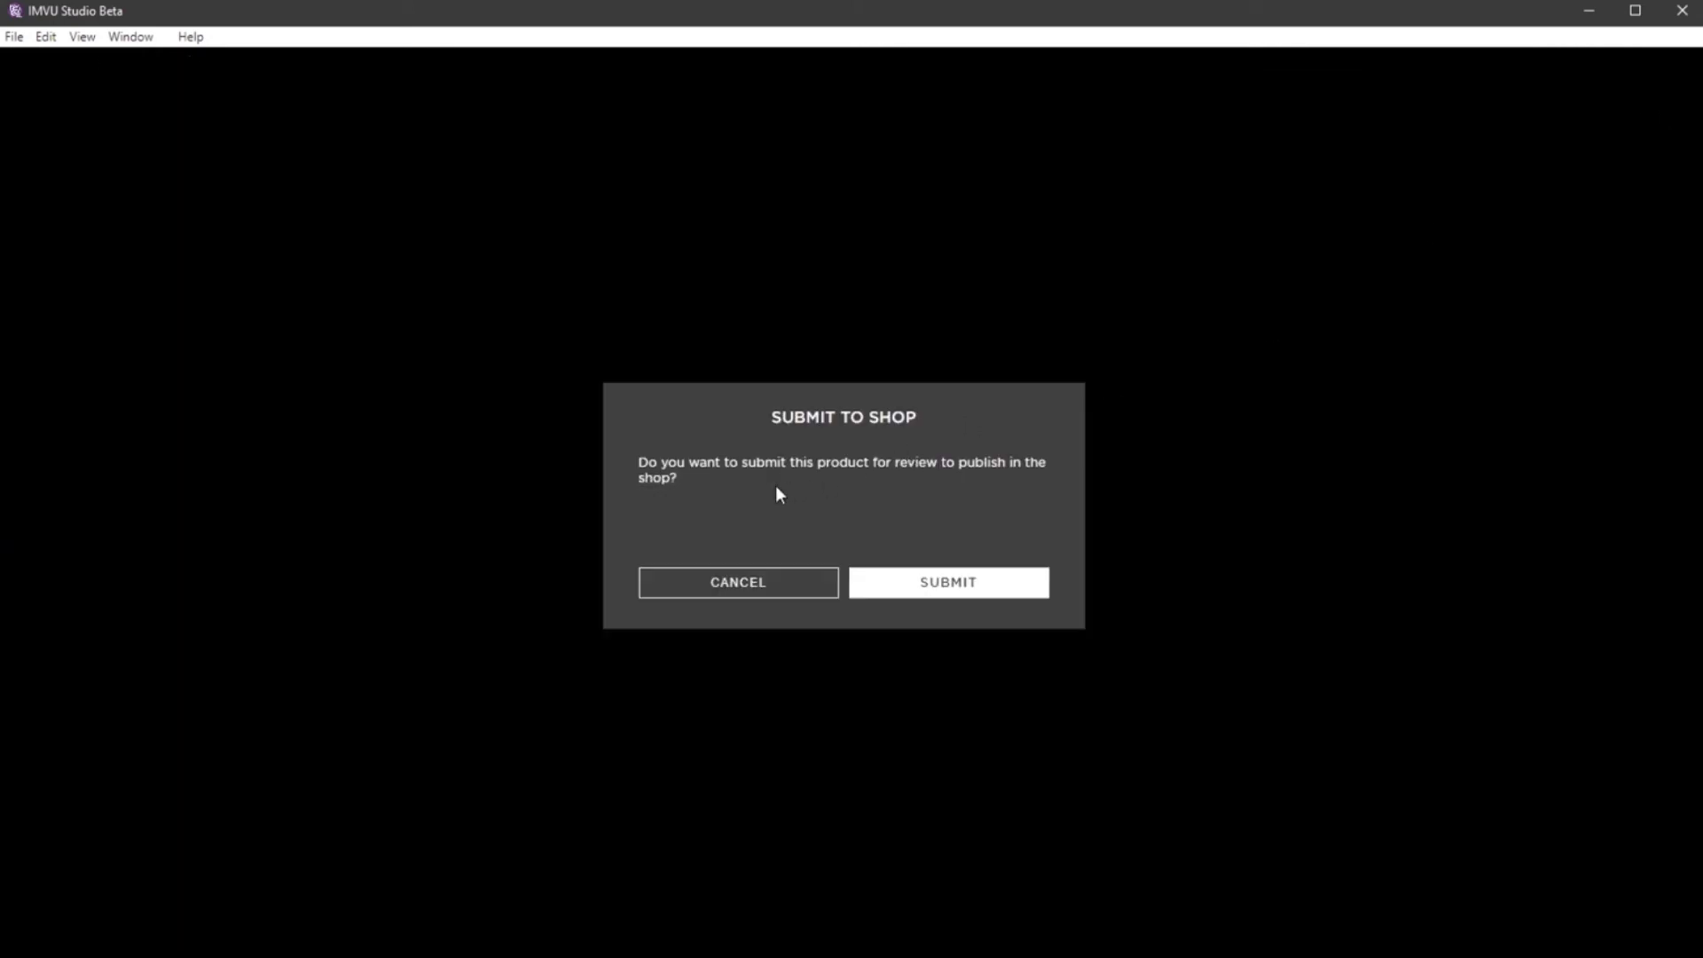
pyautogui.click(949, 583)
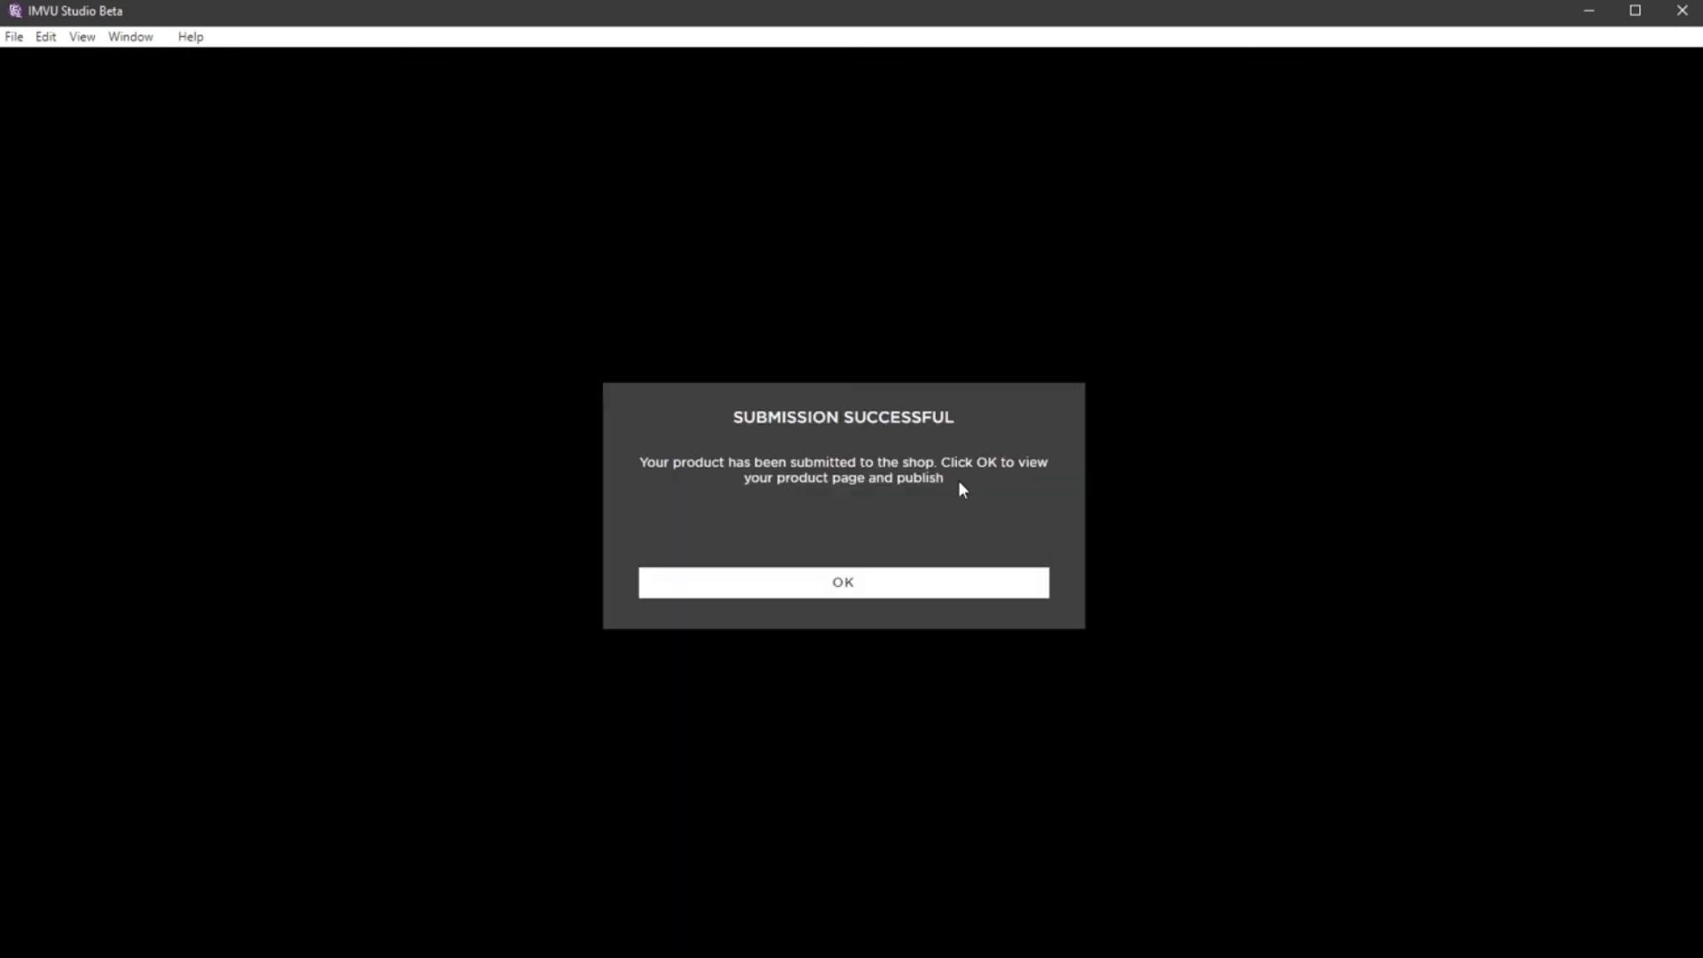
pyautogui.click(901, 581)
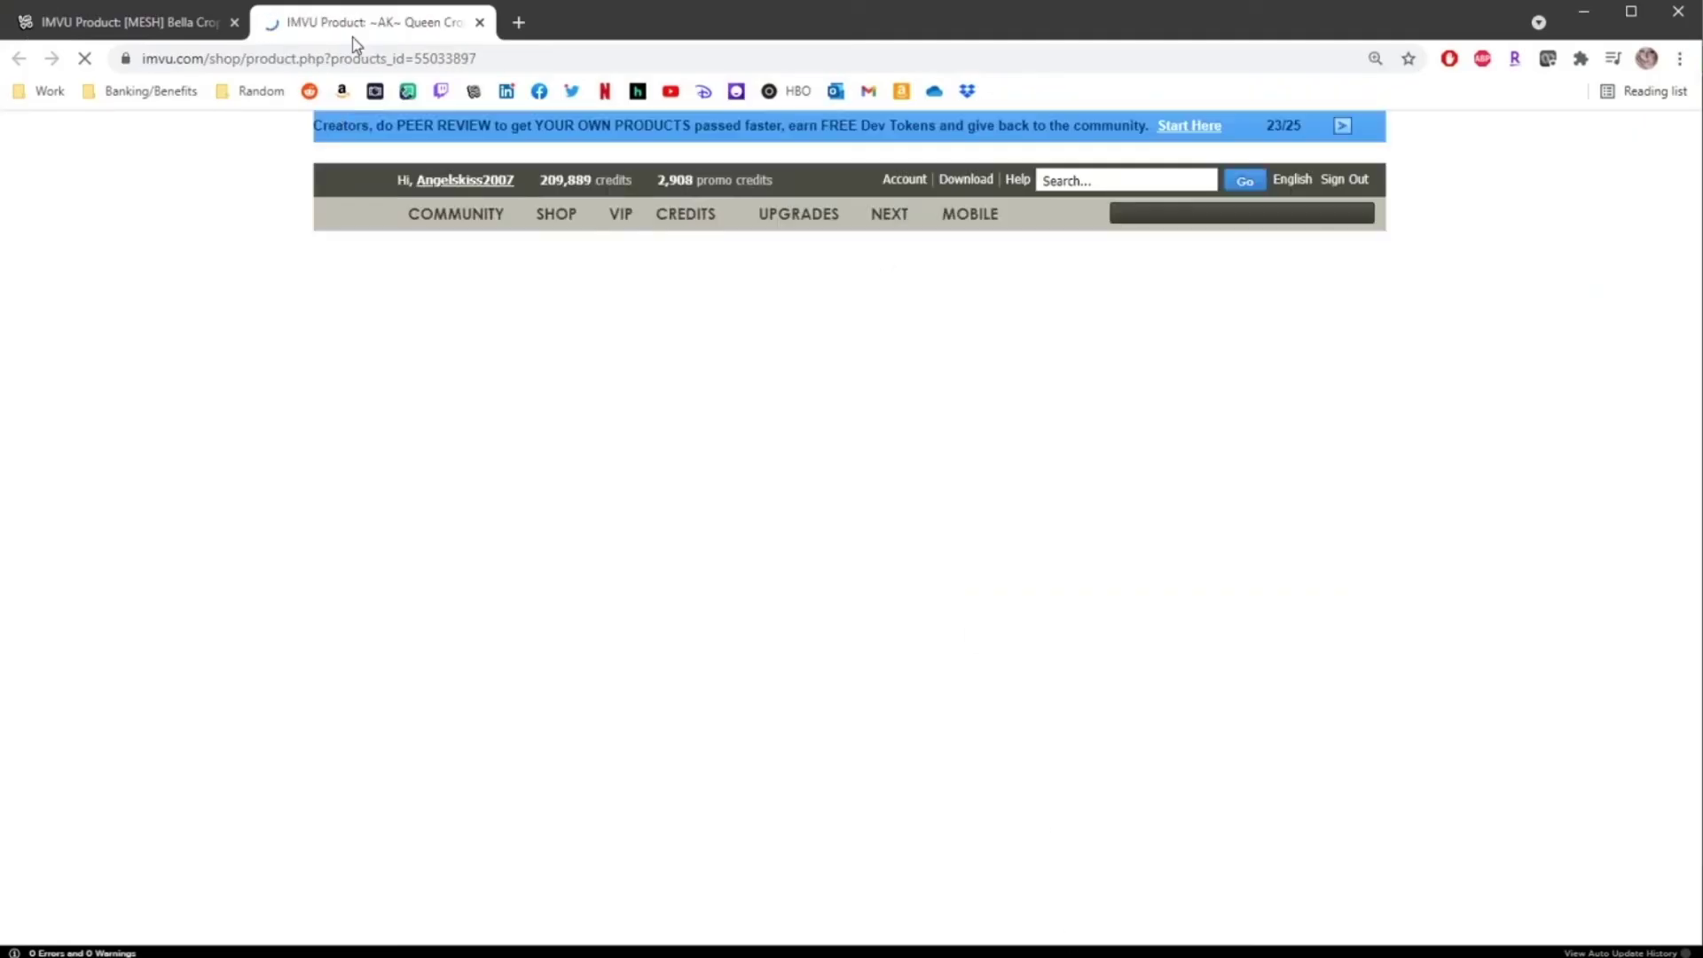
# Step: Publish the product via the red unpublished banner's 'Click here to publish it.' link
pyautogui.scroll(-3, 1091, 657)
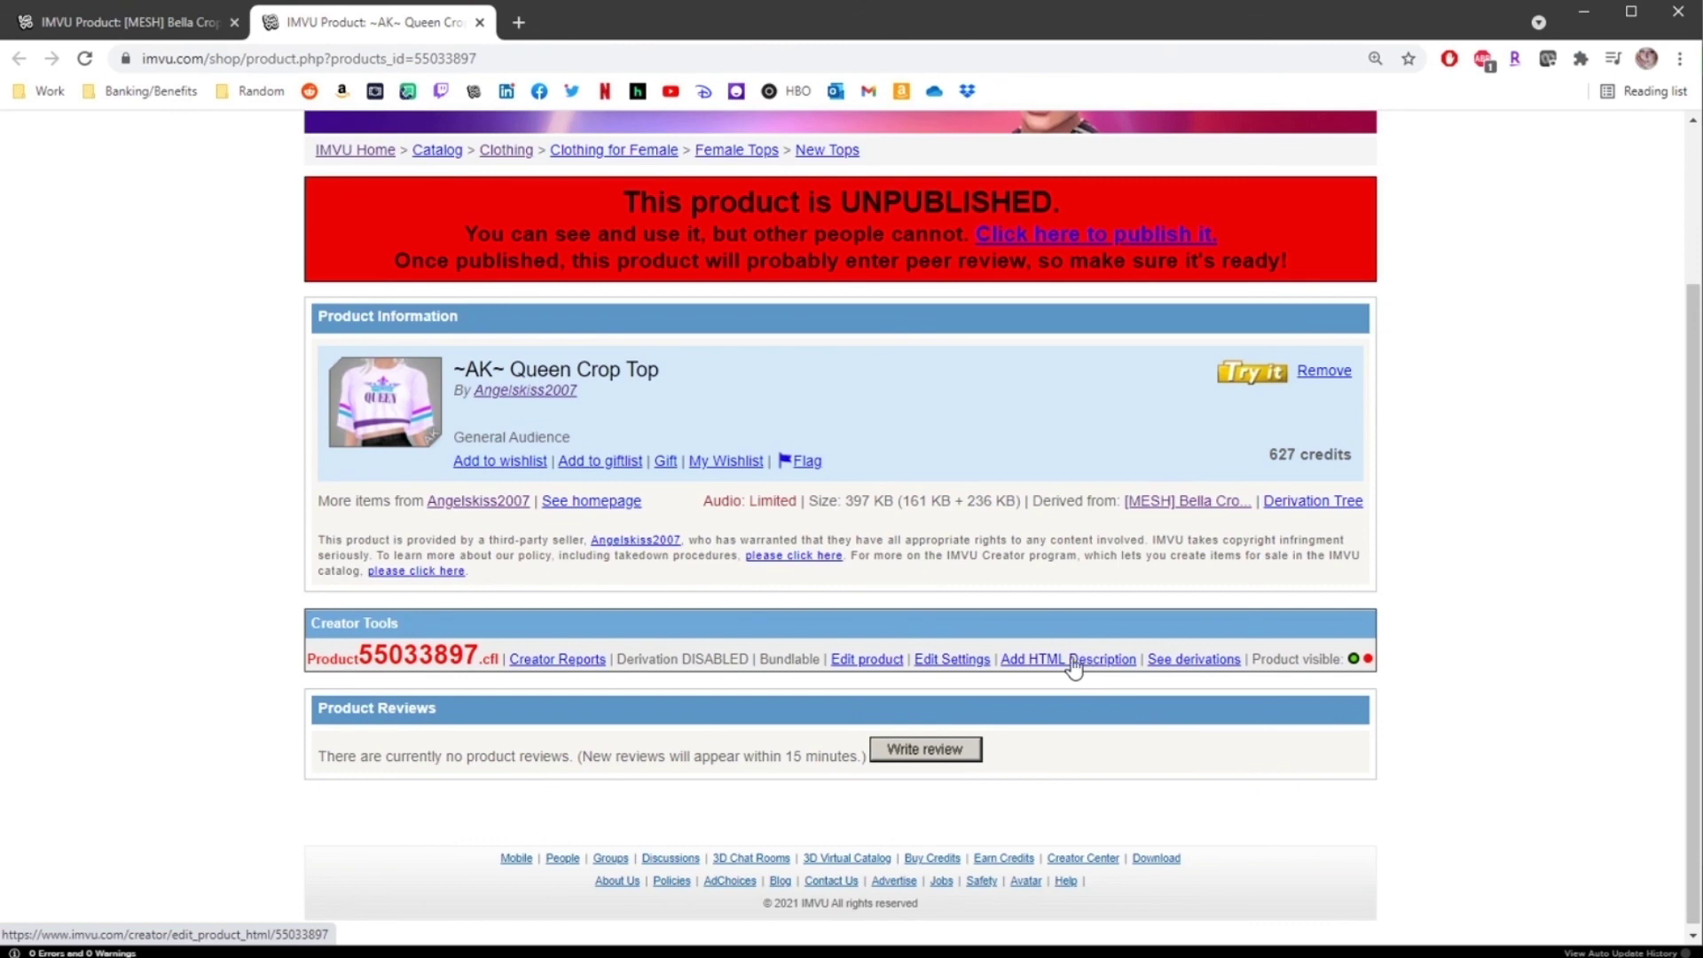
pyautogui.click(1087, 235)
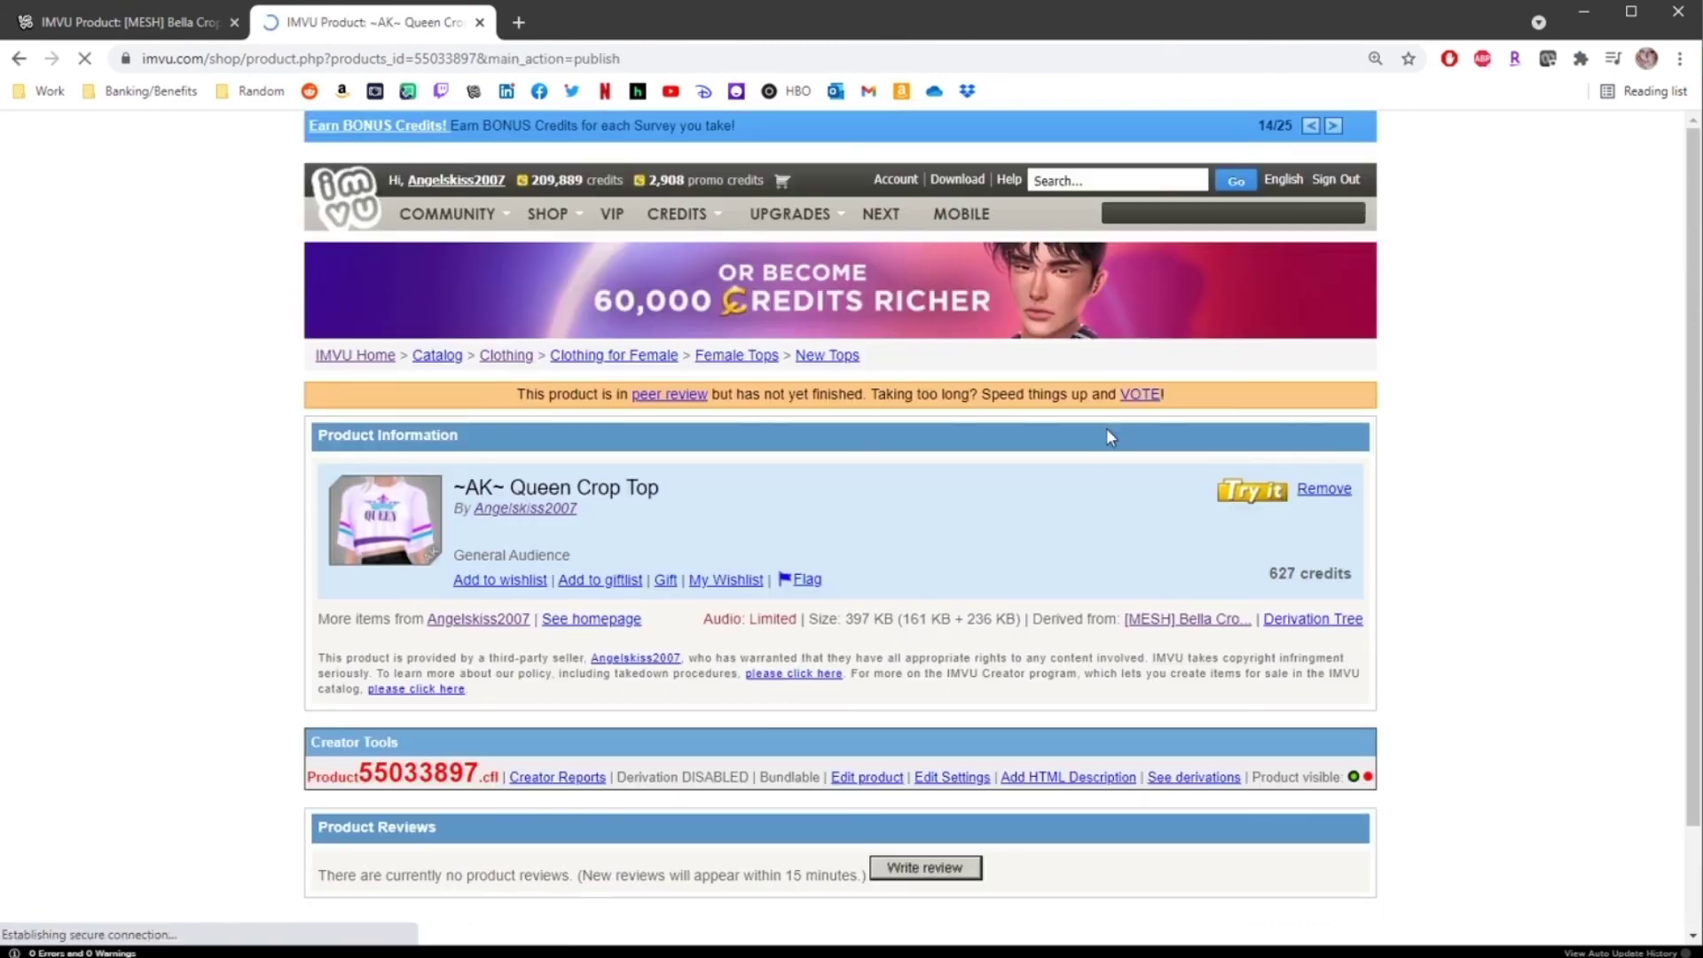